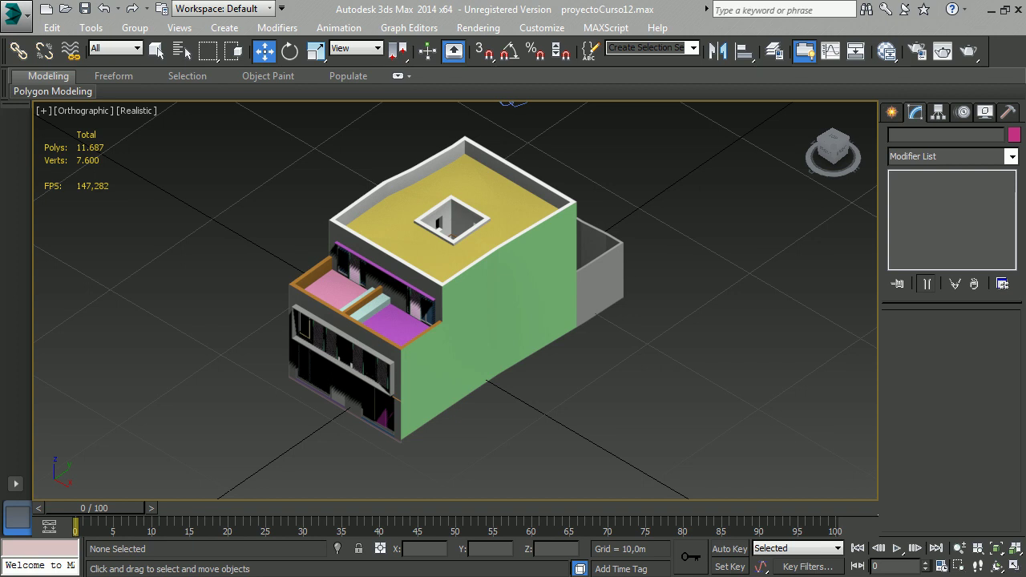
Open Windows Explorer on the C: drive, centre it, and pick out the Archivos de programa (x86) folder.
key("super+e")
mouse_move(1018, 72)
left_mouse_down()
mouse_move(594, 103)
mouse_move(597, 71)
left_mouse_up()
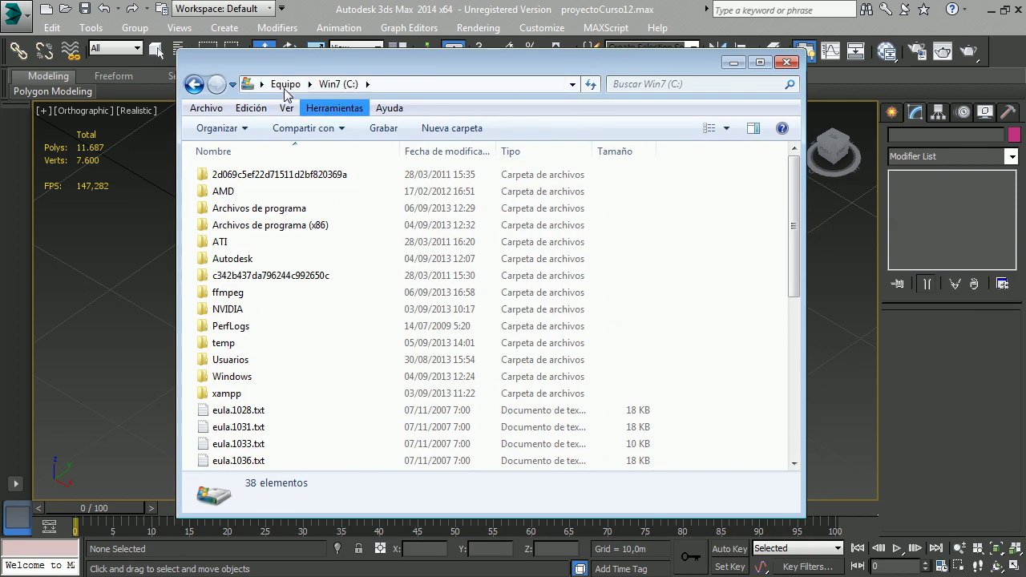
left_click(287, 226)
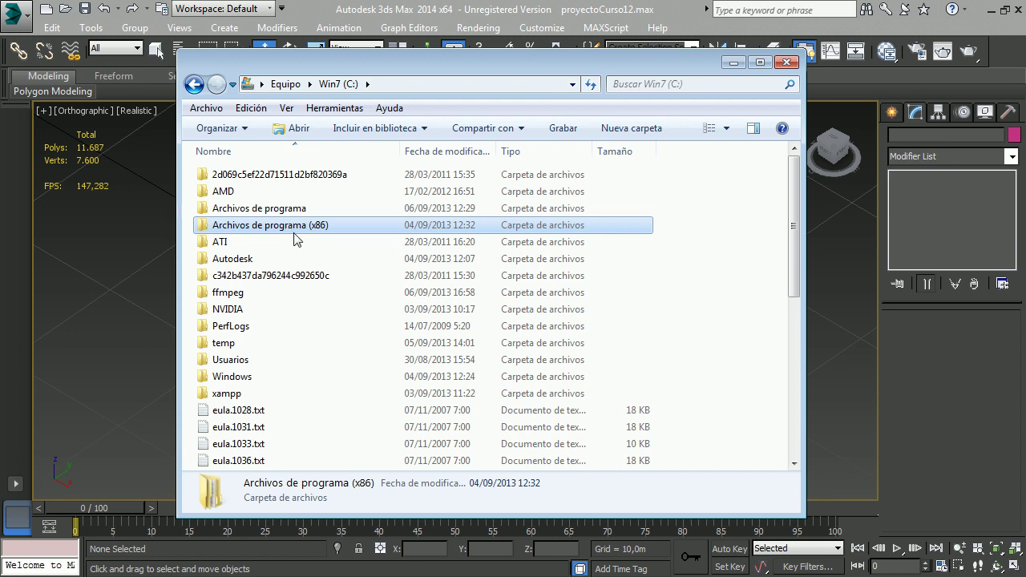
left_click(300, 213)
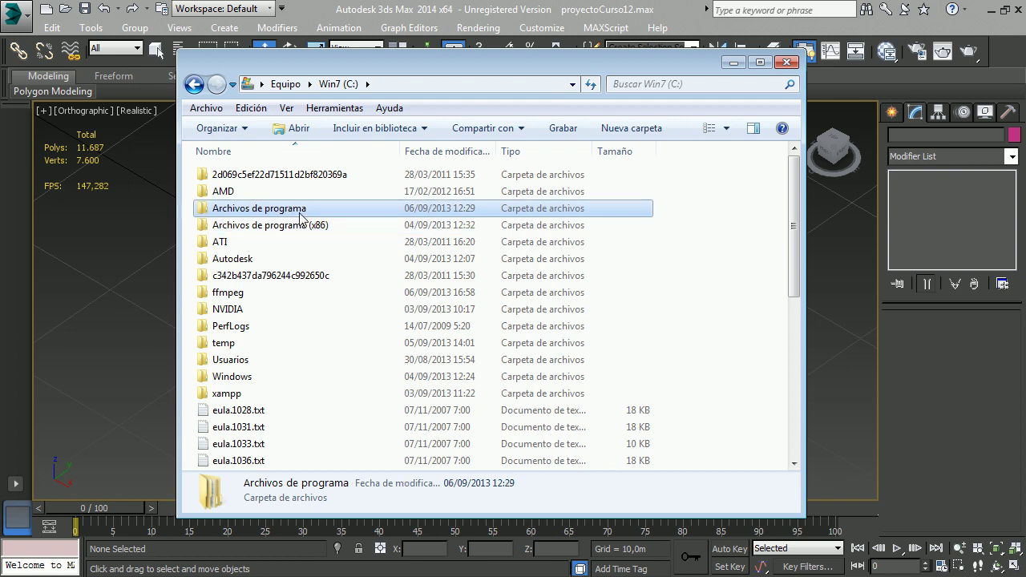
left_click(303, 227)
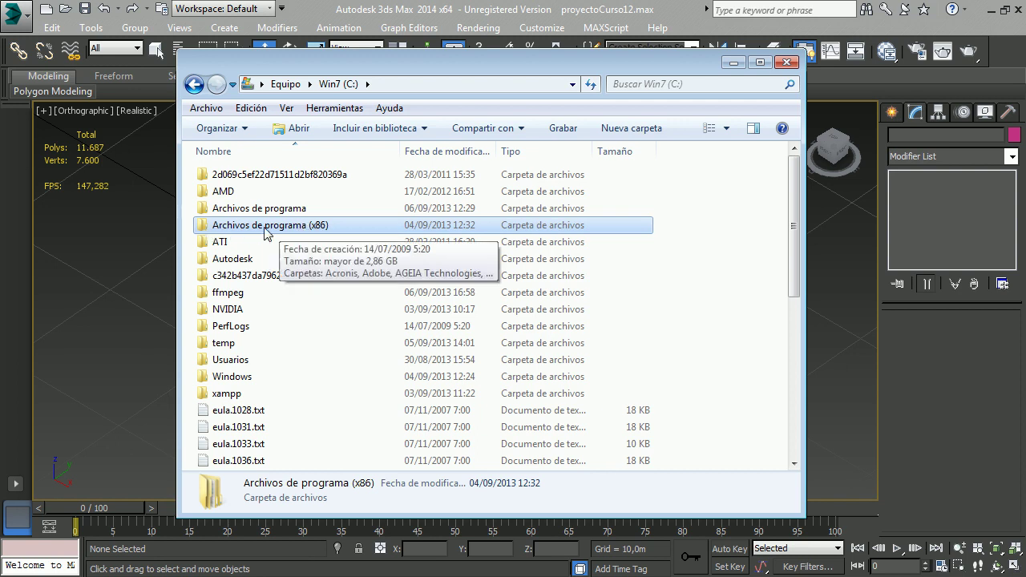
double_click(273, 227)
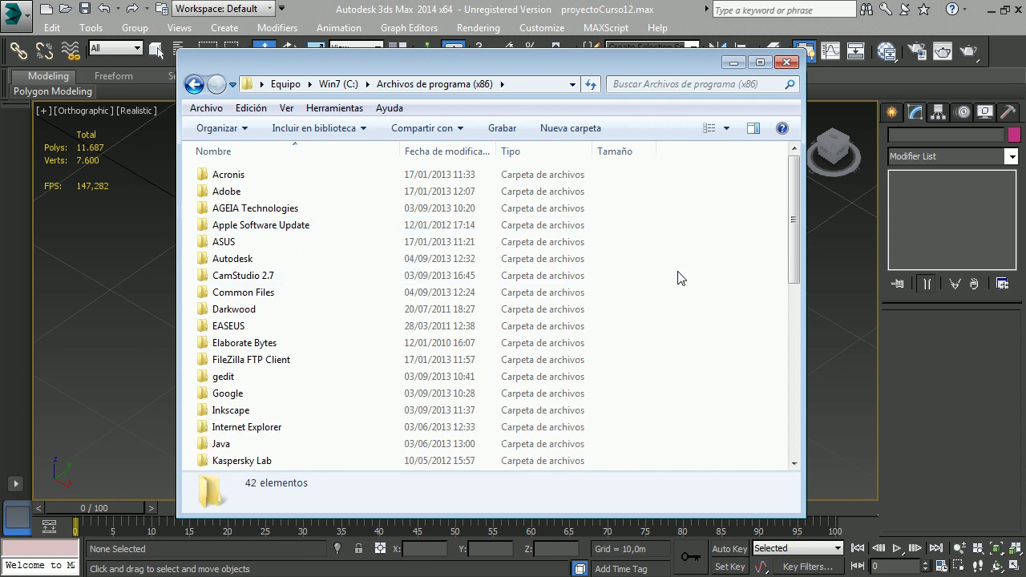
left_click(195, 84)
left_click(260, 210)
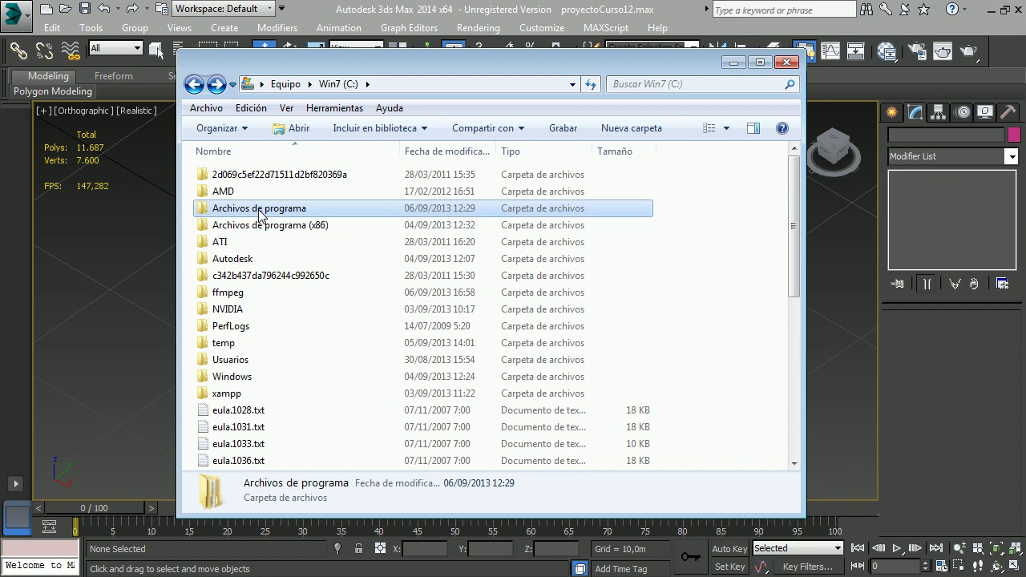
left_click(263, 225)
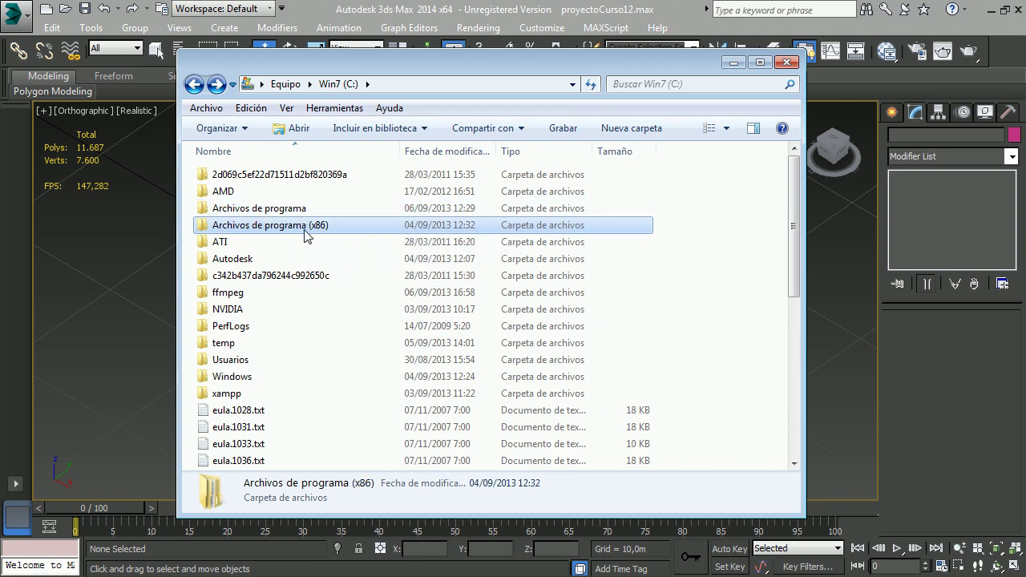
Go into Archivos de programa (x86), then Common Files, then Autodesk Shared.
key("Up")
key("Down")
double_click(299, 228)
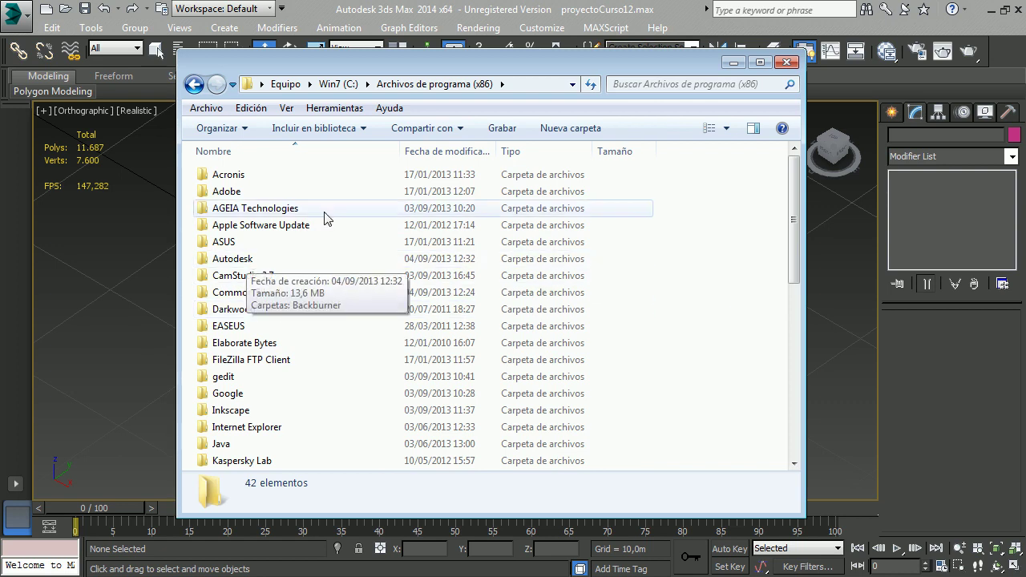
left_click(206, 292)
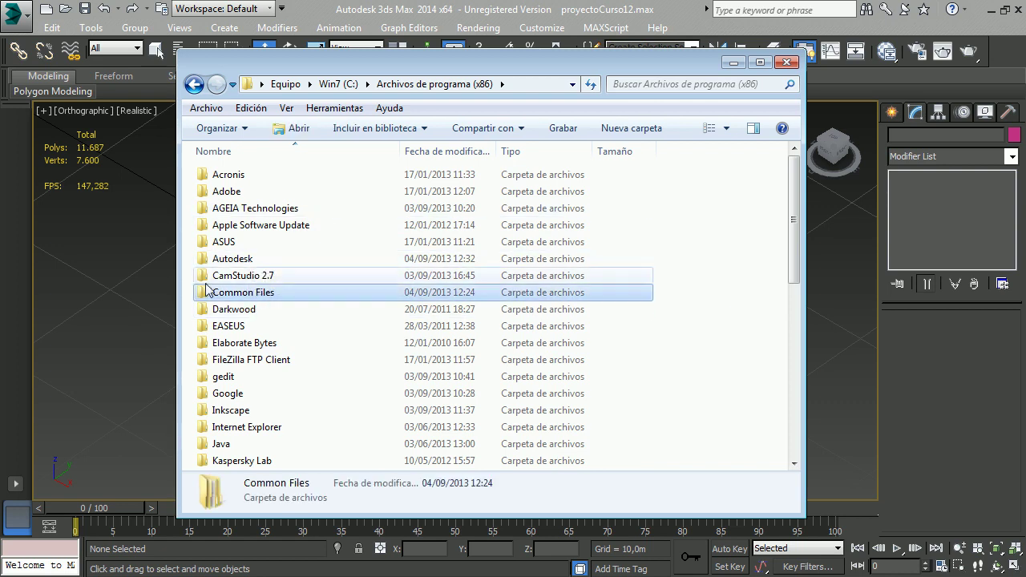
double_click(265, 294)
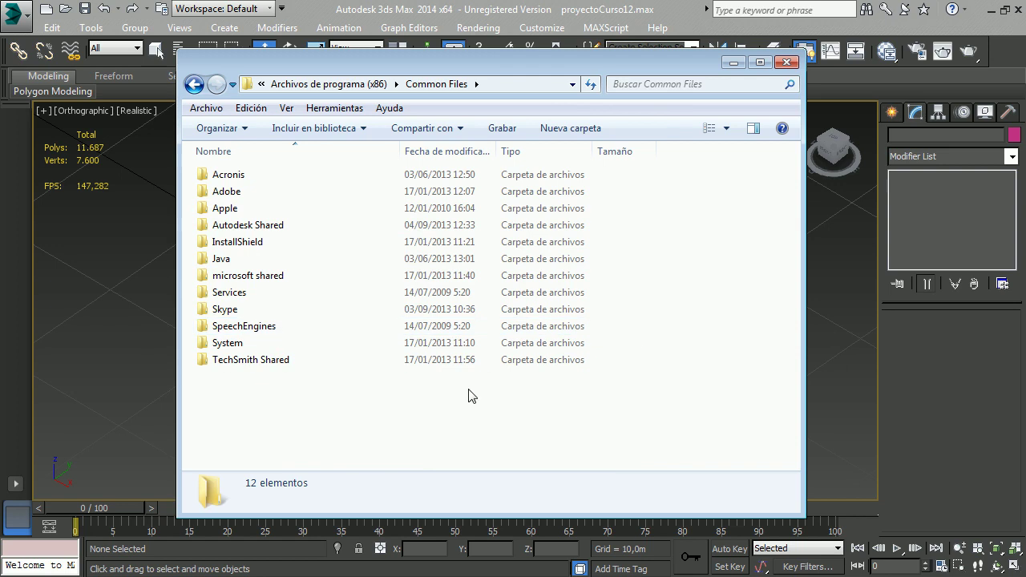
double_click(262, 226)
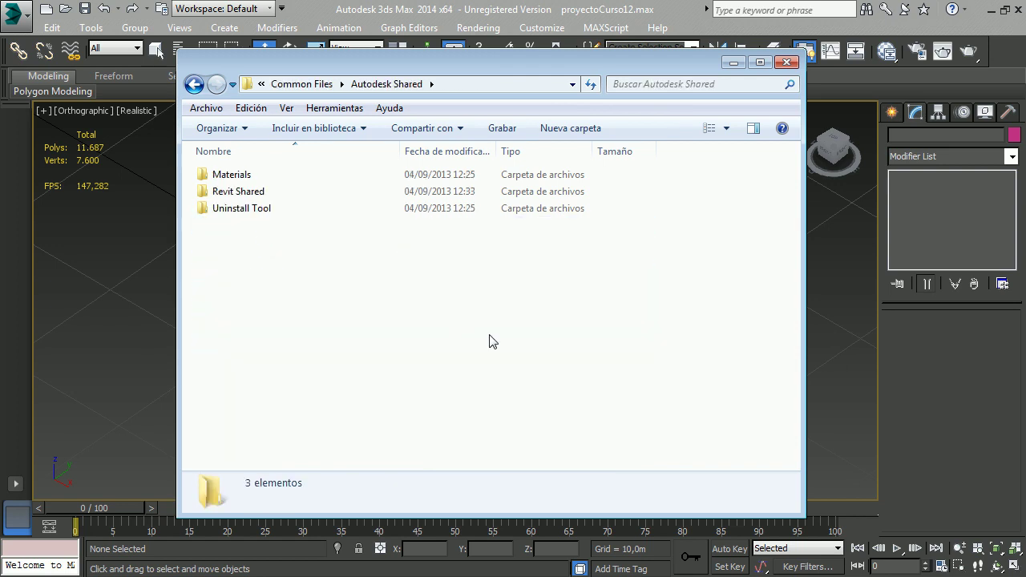
Open Materials\Textures and browse the Mats textures of texture folder 1.
double_click(239, 177)
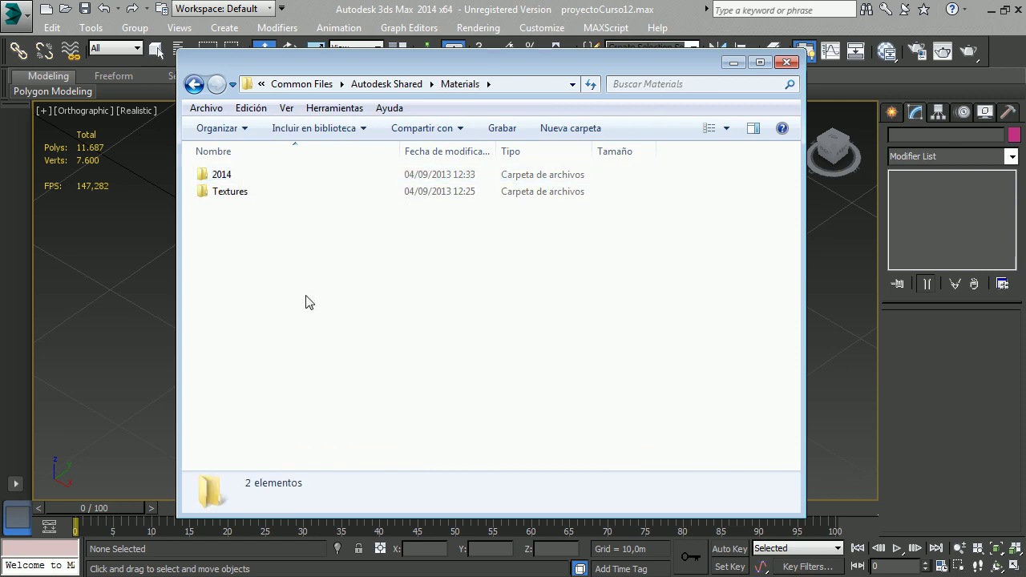
double_click(224, 174)
left_click(461, 85)
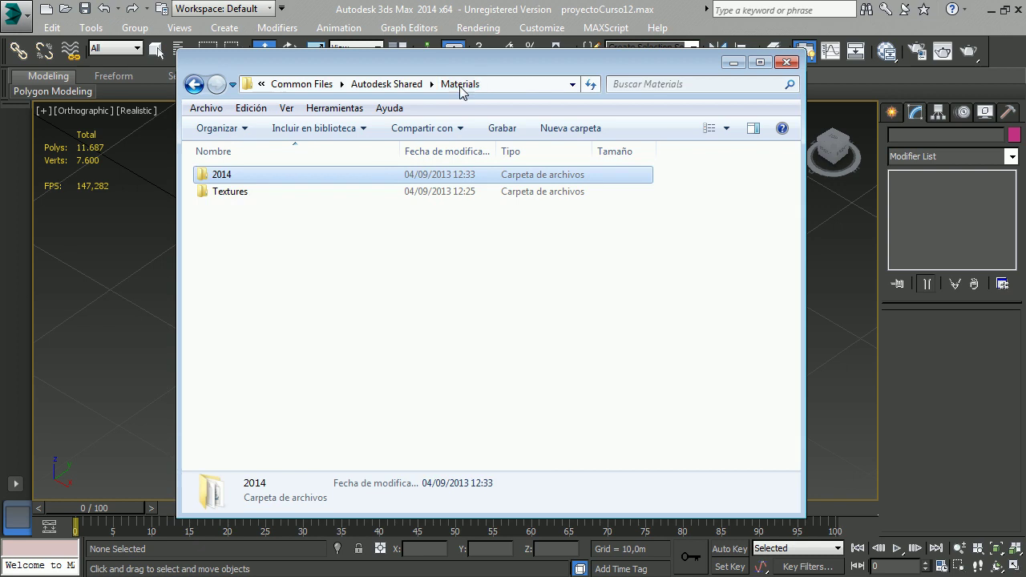
double_click(230, 192)
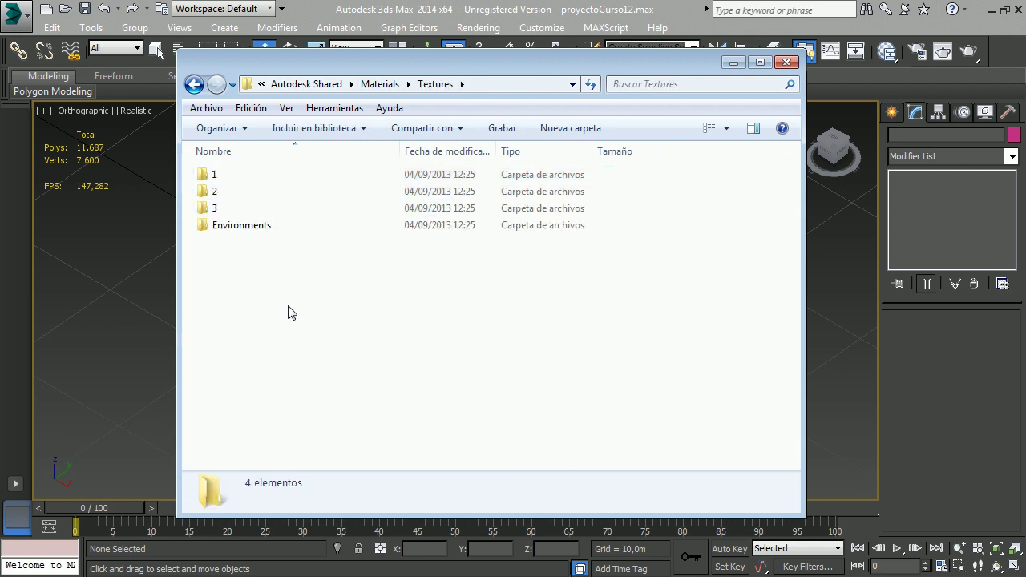
double_click(221, 176)
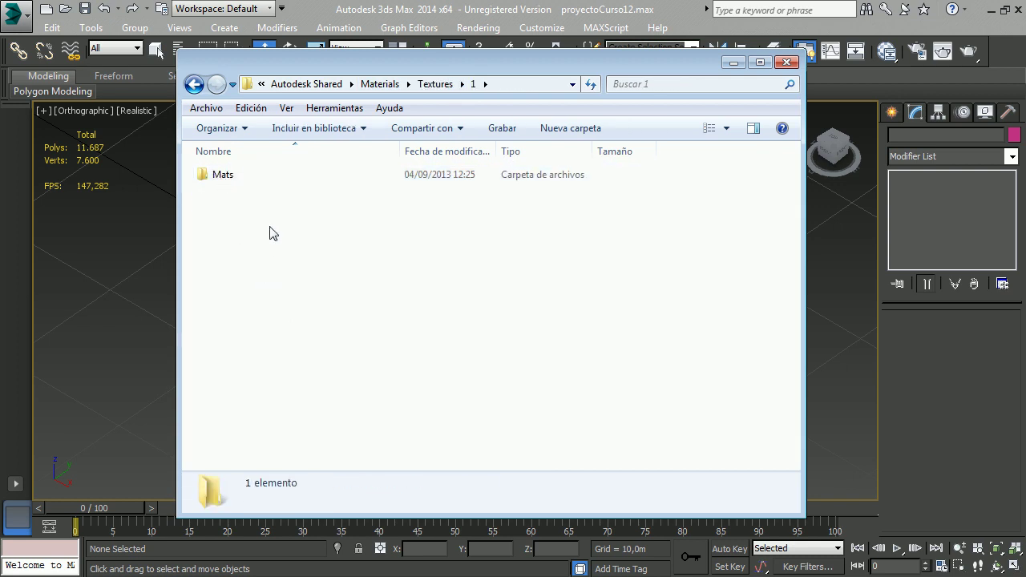
double_click(233, 177)
left_click(441, 84)
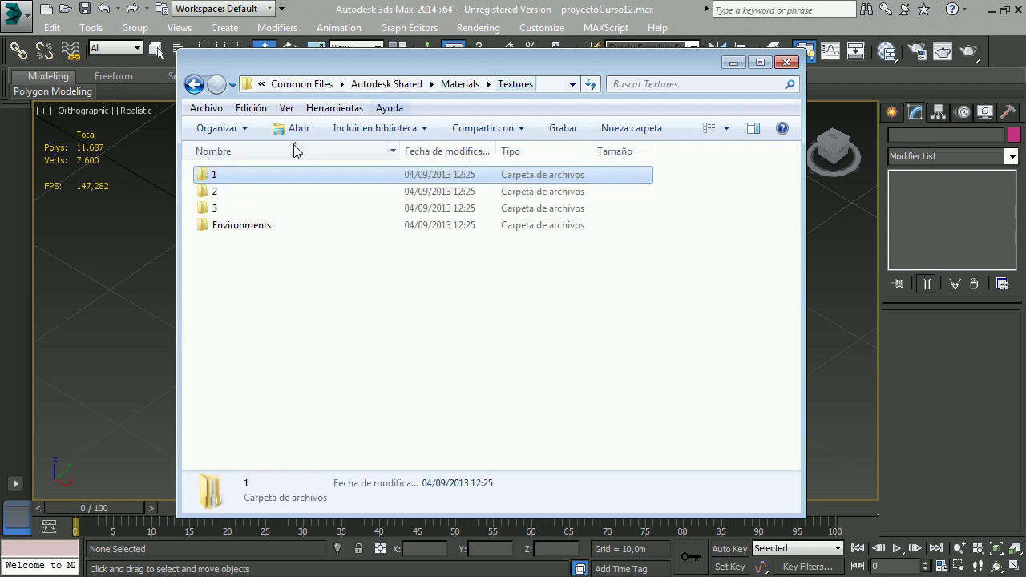
Compare the Mats textures in texture folders 2 and 3.
double_click(229, 191)
double_click(230, 176)
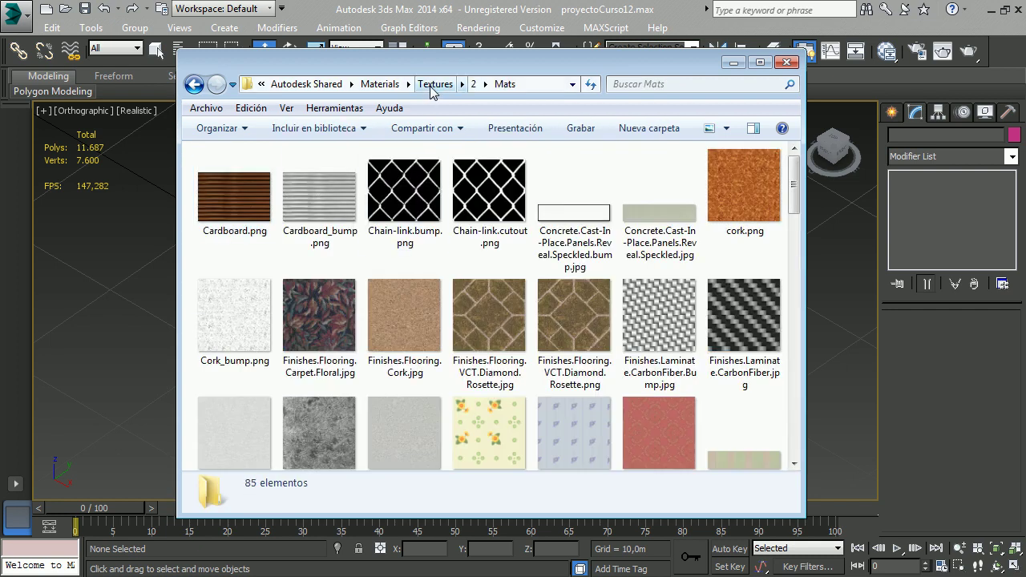
left_click(435, 84)
double_click(233, 208)
double_click(241, 177)
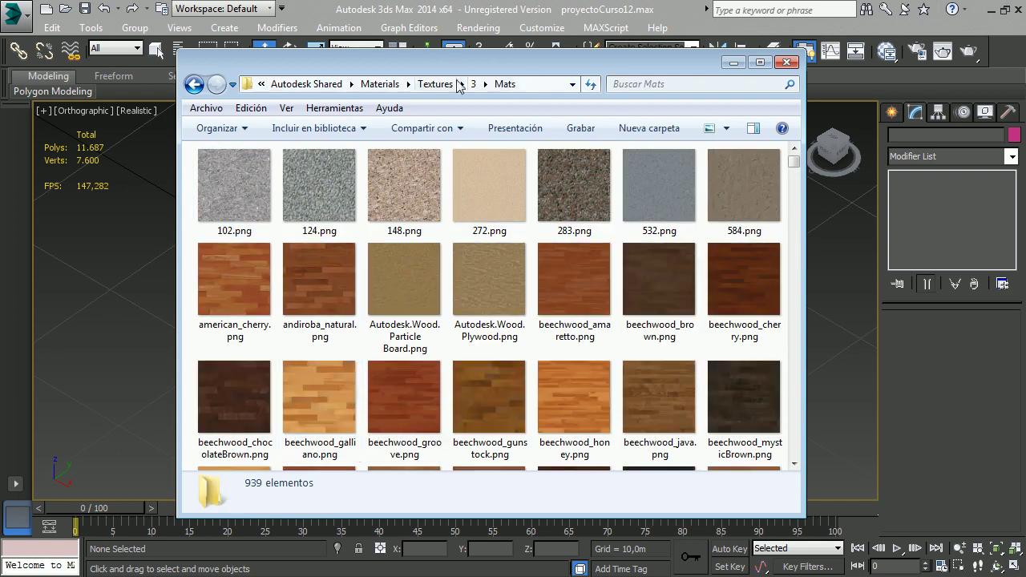
left_click(437, 84)
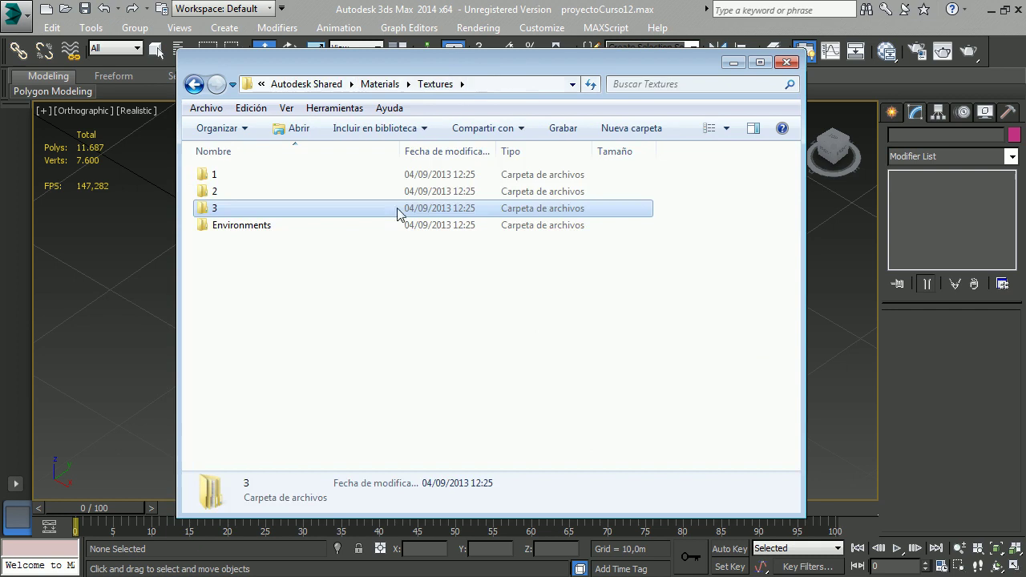
double_click(222, 190)
double_click(225, 174)
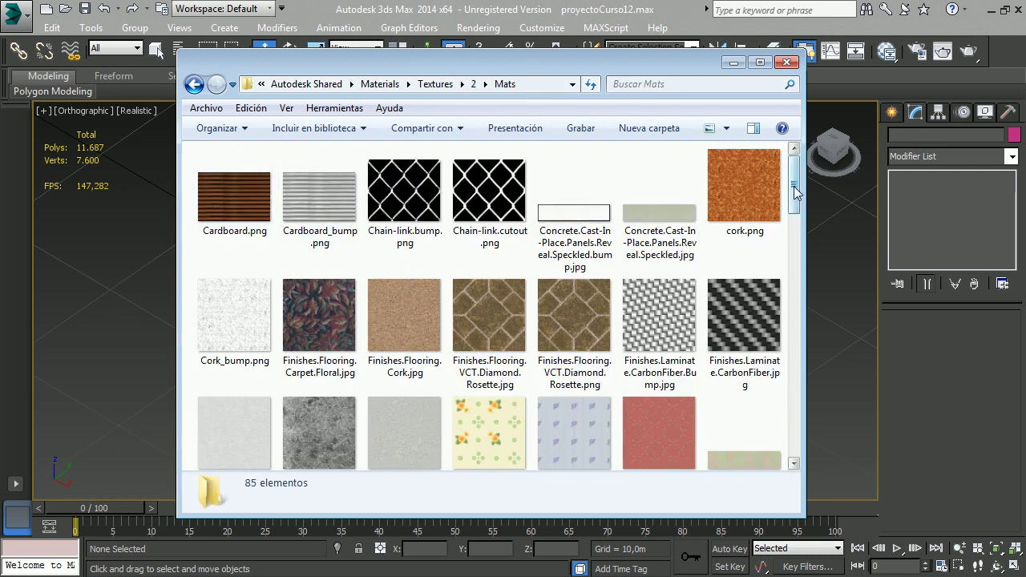
left_click(435, 84)
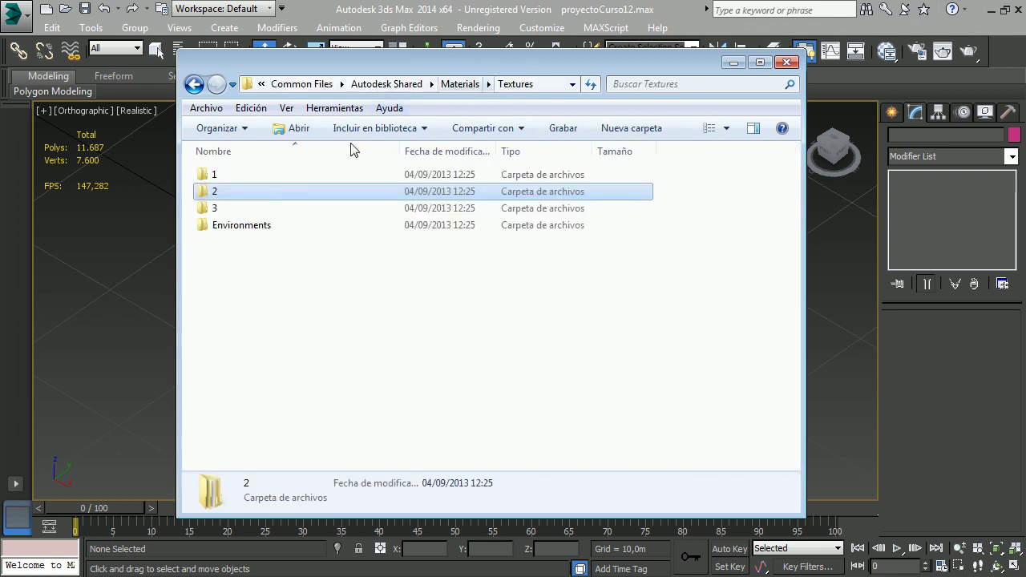
double_click(240, 210)
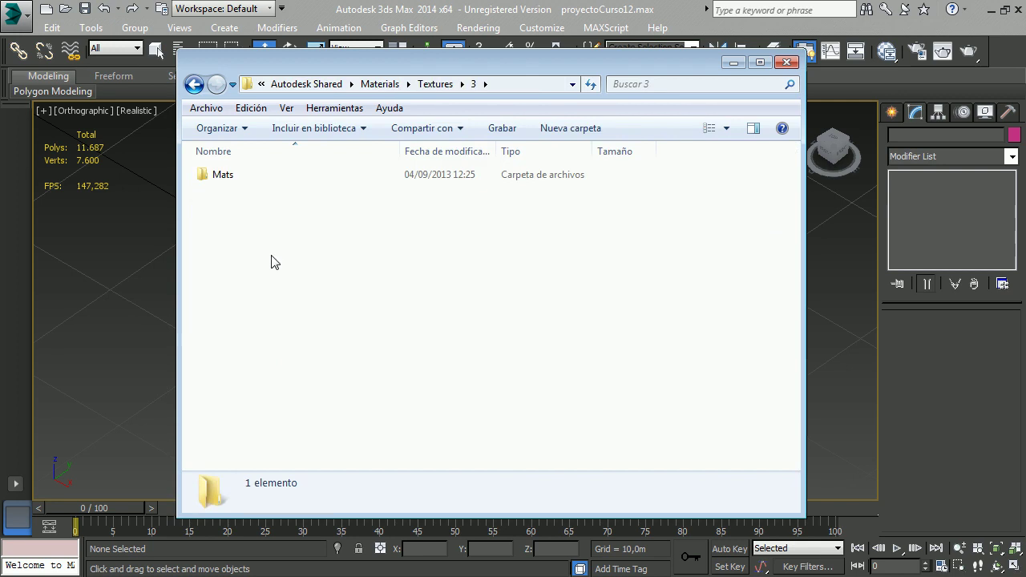
left_click(436, 84)
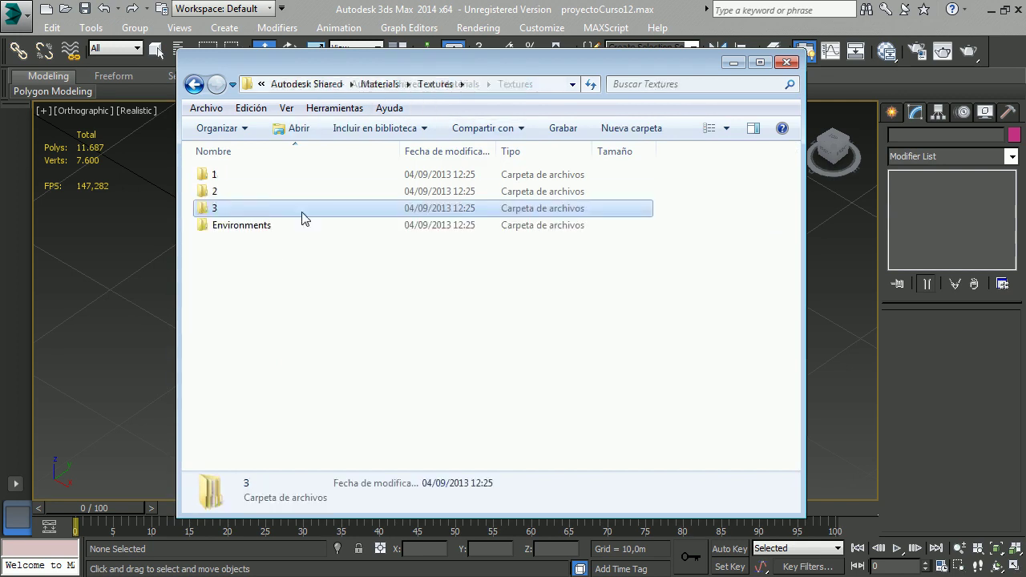
Browse the Environments\SunAndSky\Presets hemispherical EXR files, then return up to Environments.
left_click(250, 225)
double_click(250, 225)
double_click(236, 174)
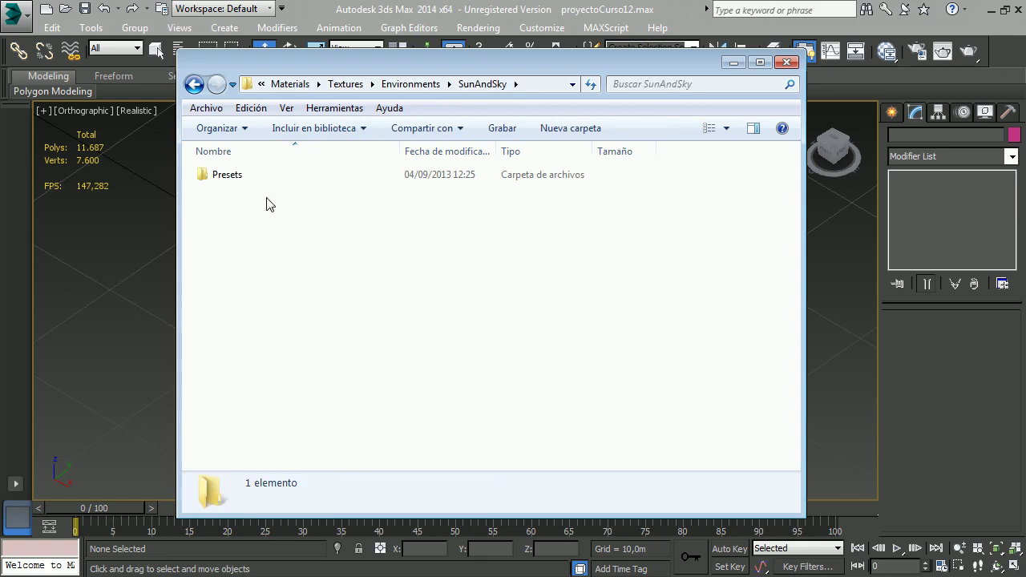
double_click(229, 174)
double_click(241, 210)
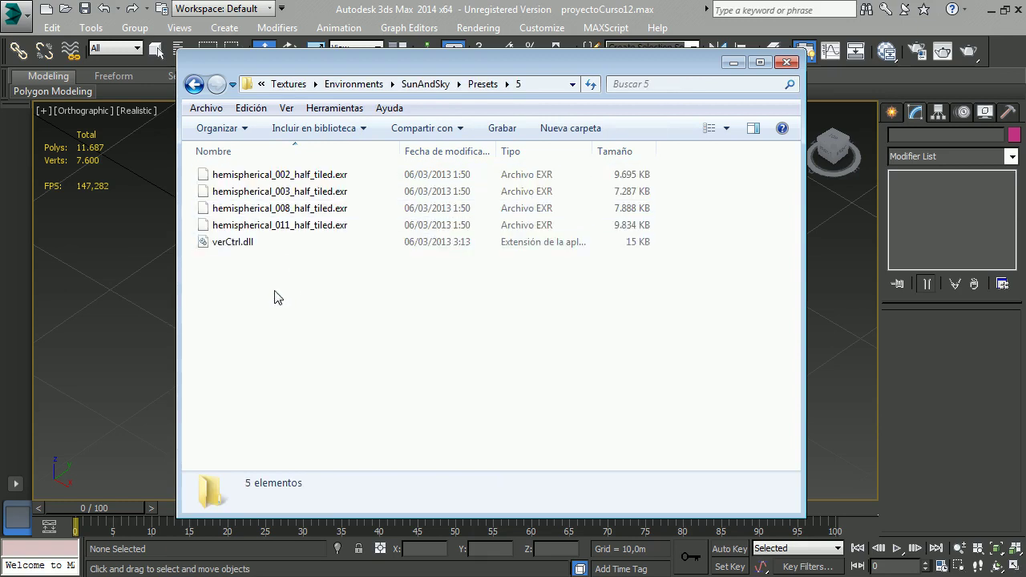
left_click(384, 174)
left_click(477, 84)
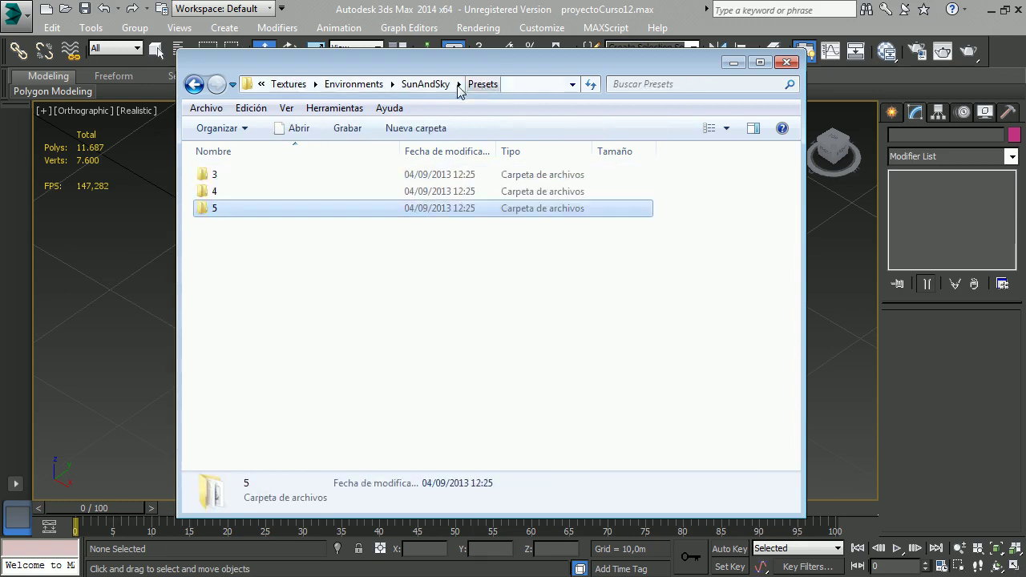
left_click(421, 85)
left_click(410, 84)
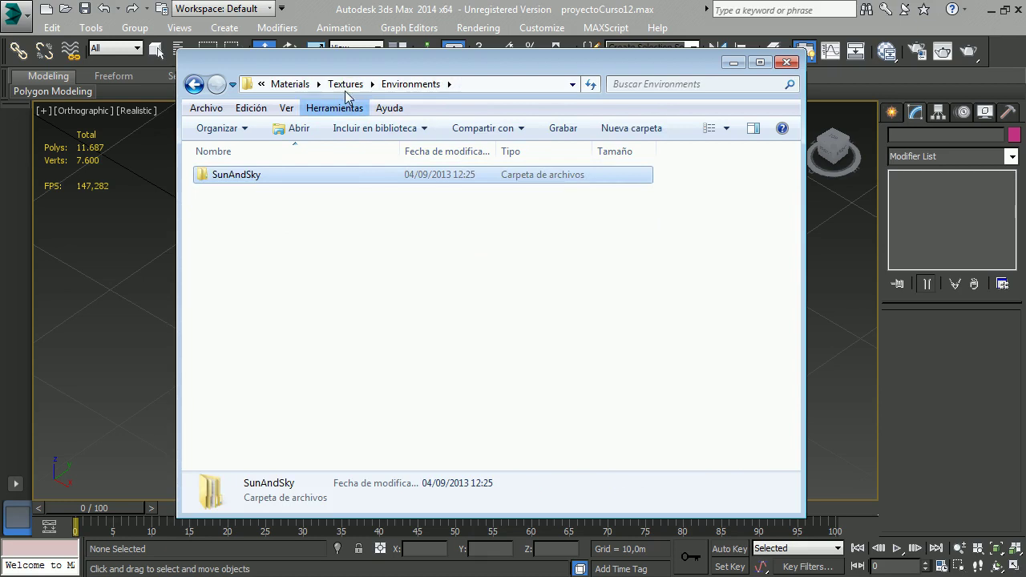
Reopen Textures\3\Mats, check the 102.png texture, and move Explorer aside to show 3ds Max.
left_click(347, 85)
double_click(222, 211)
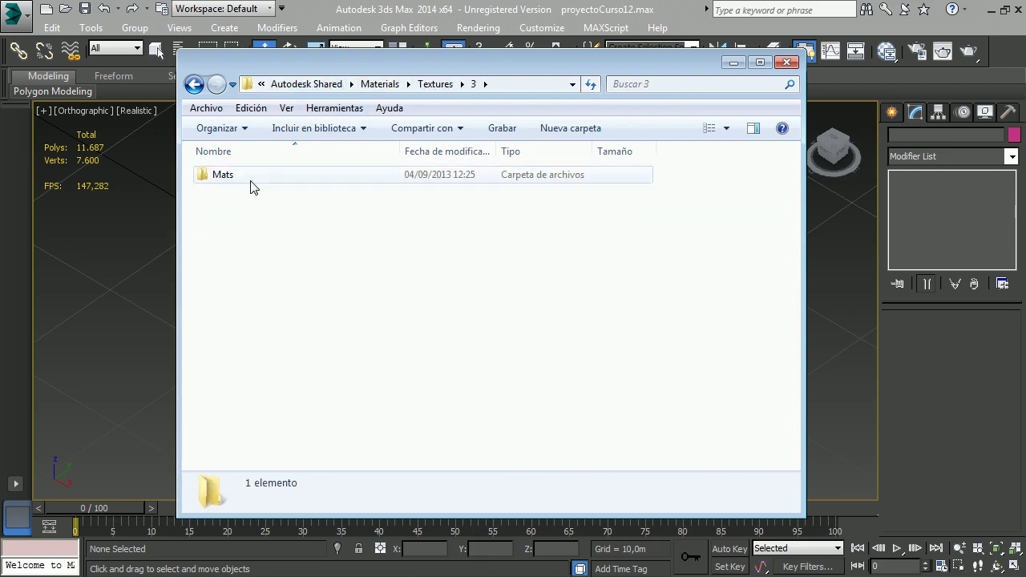
double_click(251, 177)
left_click(250, 191)
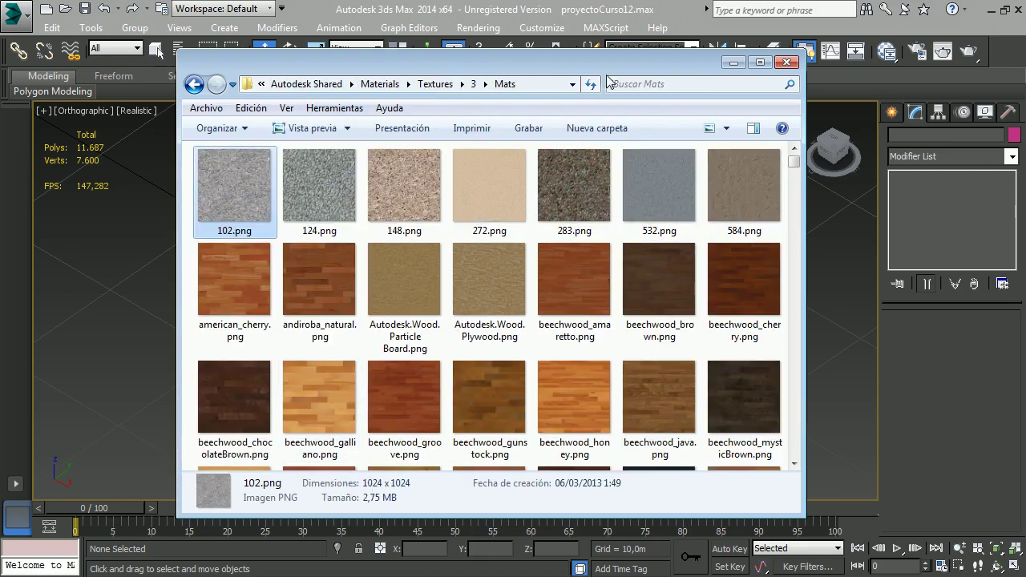
left_click_drag(596, 65, 672, 58)
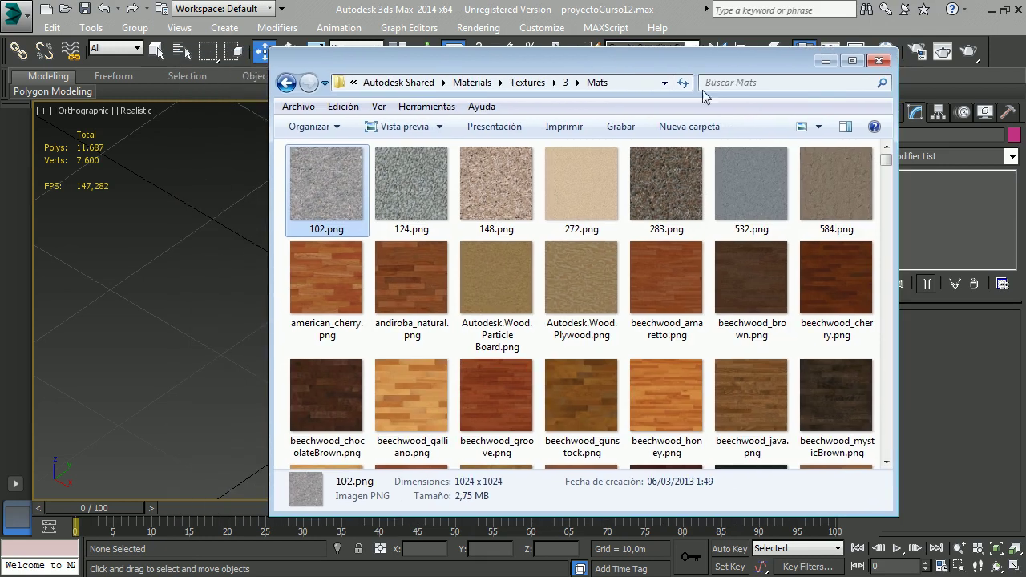
left_click(895, 518)
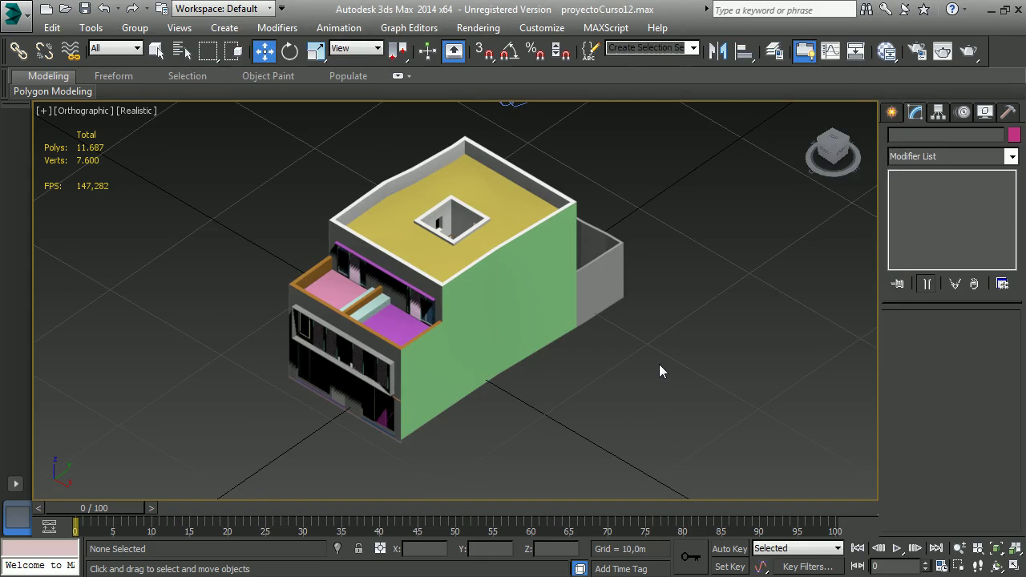
In the Layer Manager, hide P-Planos, G-escaleras, G-Planta3 and the G-Planta0 walls and ceilings.
left_click(773, 54)
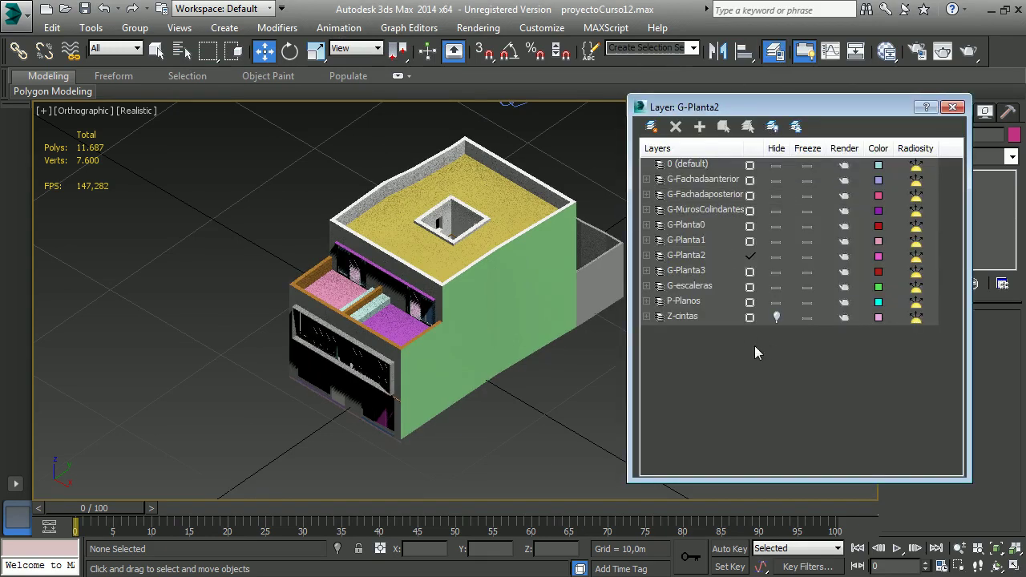
left_click_drag(776, 302, 776, 180)
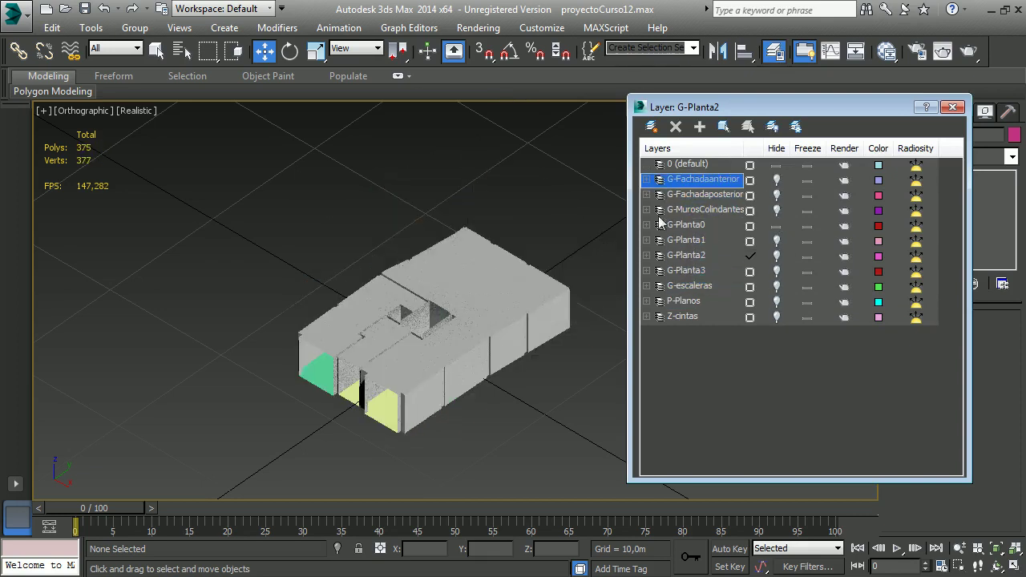
left_click(647, 225)
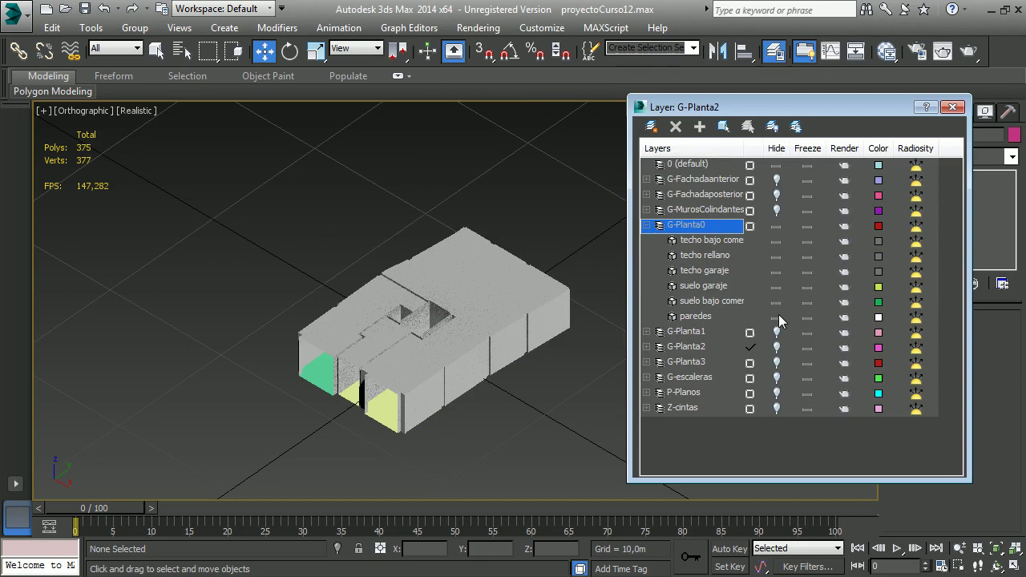
left_click_drag(779, 318, 779, 249)
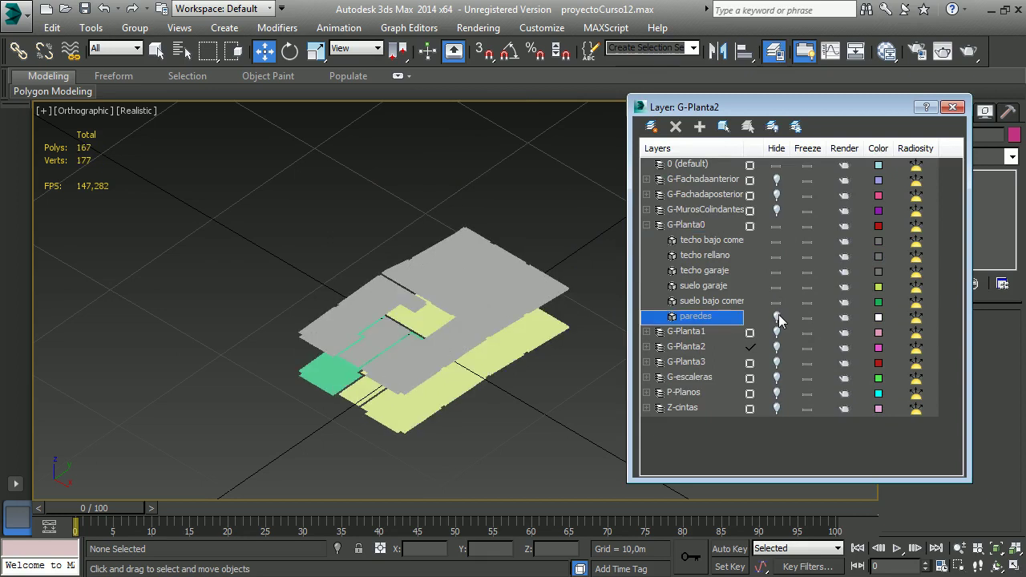
left_click(779, 242)
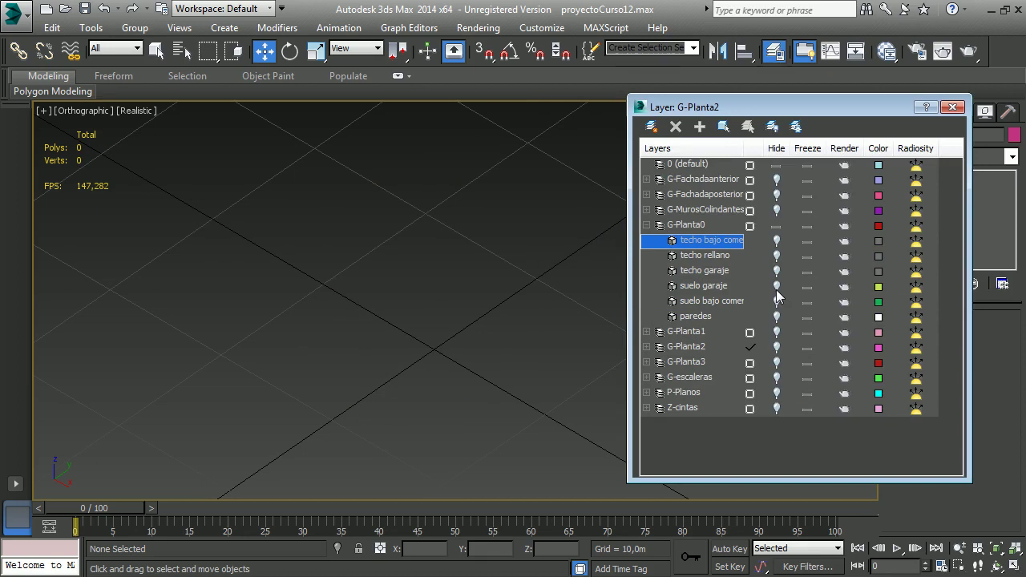
Keep suelo garaje hidden so only the green floor slab stays visible, then close the Layer Manager.
left_click(777, 286)
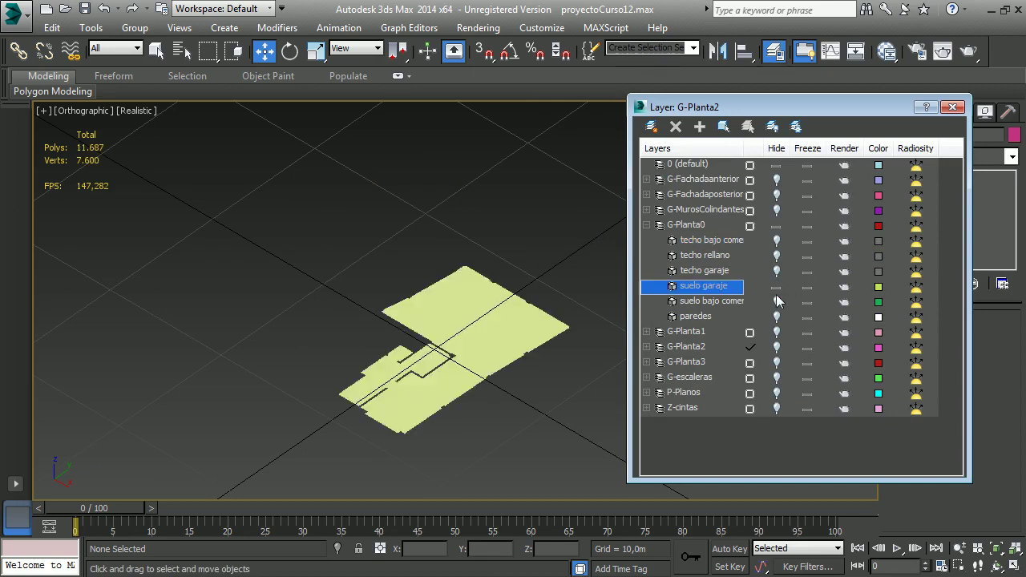
left_click(776, 302)
left_click(776, 286)
scroll(405, 286, "up", 1)
scroll(404, 287, "up", 4)
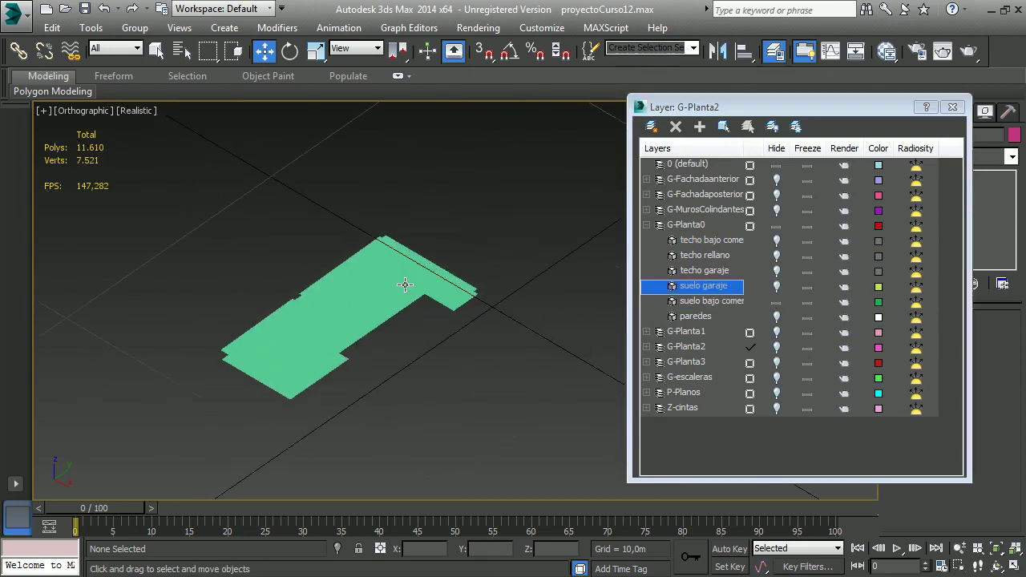
scroll(405, 286, "up", 1)
left_click(952, 107)
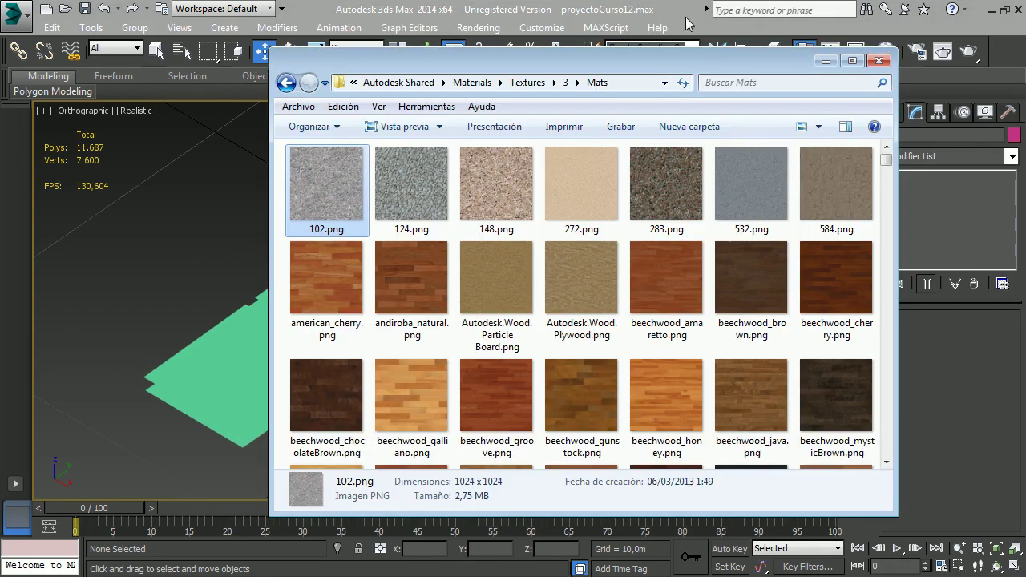
Bring the Mats texture window forward, move it up-right and enlarge it to show more thumbnails.
mouse_move(695, 68)
left_mouse_down()
mouse_move(794, 44)
mouse_move(812, 29)
left_mouse_up()
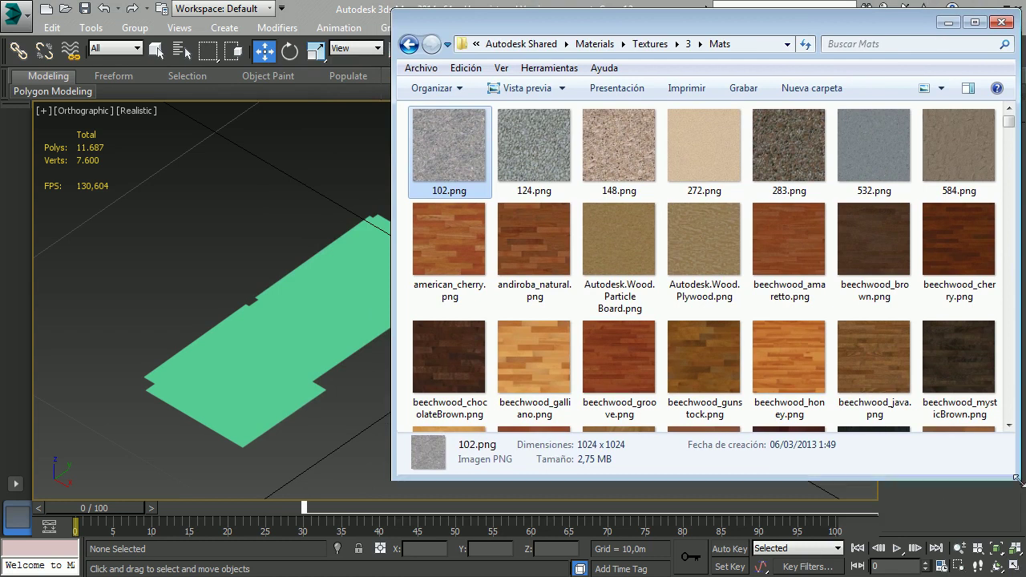
left_click_drag(1020, 477, 1013, 553)
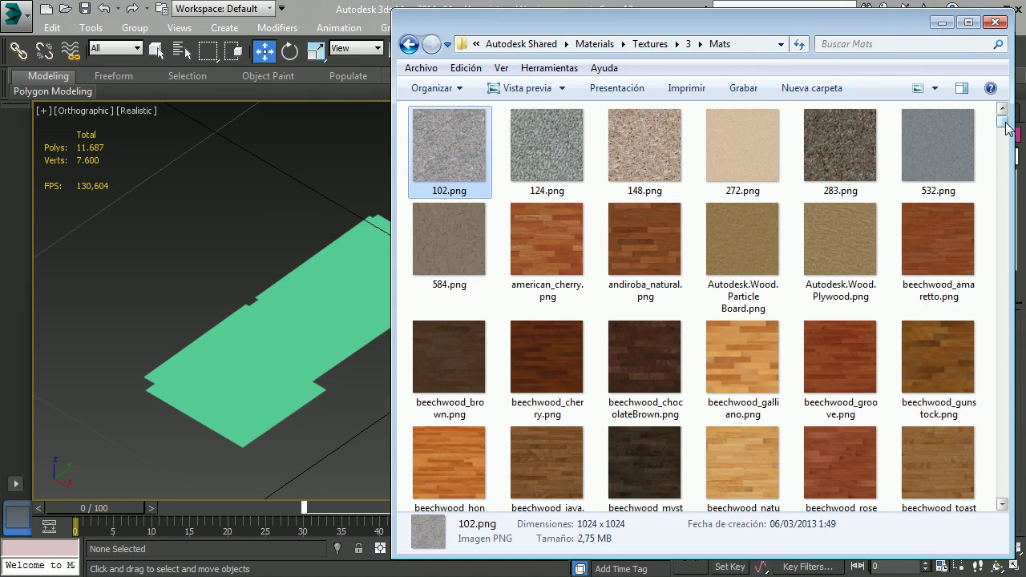
left_click_drag(1008, 129, 1002, 172)
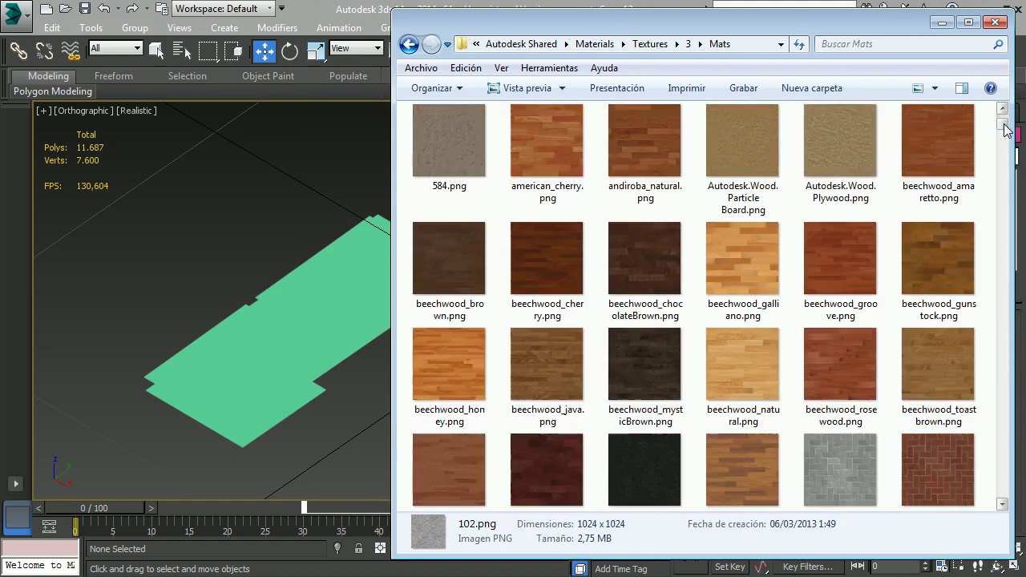
Scroll the Mats thumbnails down to the Masonry.Stone marble, onyx and RockWall textures.
scroll(1005, 179, "down", 3)
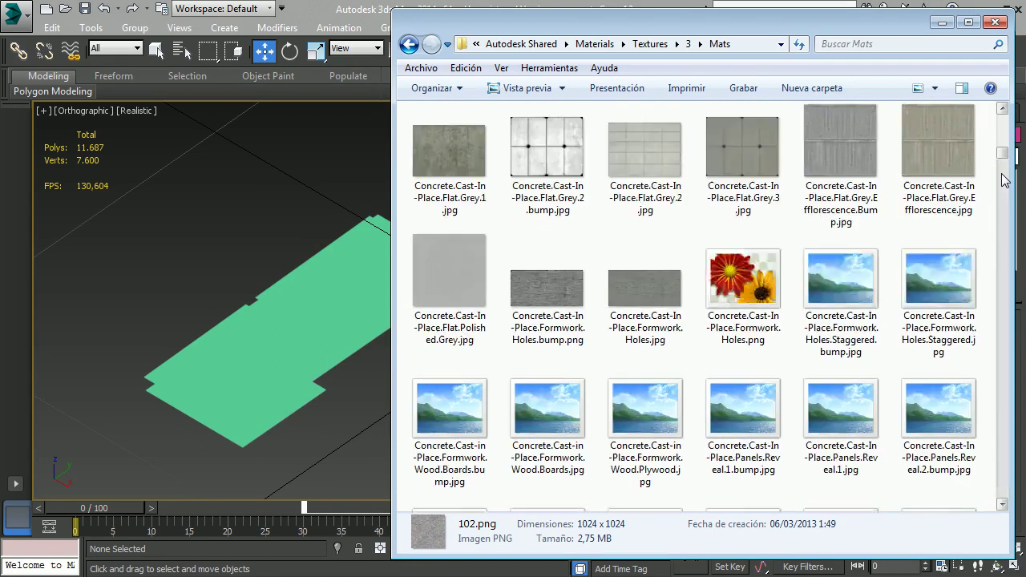
scroll(1005, 179, "down", 2)
scroll(1005, 179, "down", 3)
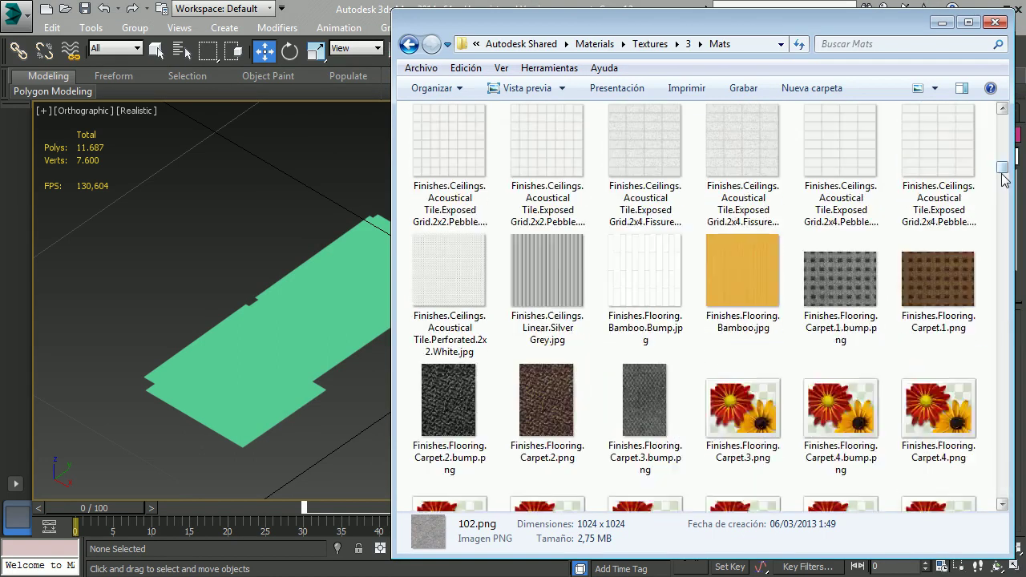
scroll(1008, 190, "down", 2)
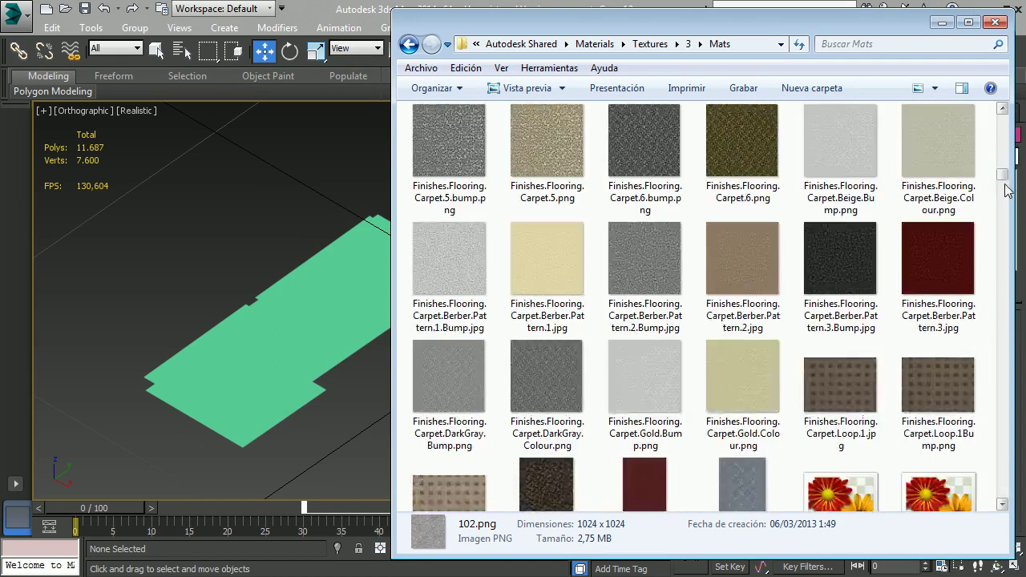
scroll(1008, 189, "down", 2)
scroll(1008, 189, "down", 2)
scroll(1008, 209, "down", 2)
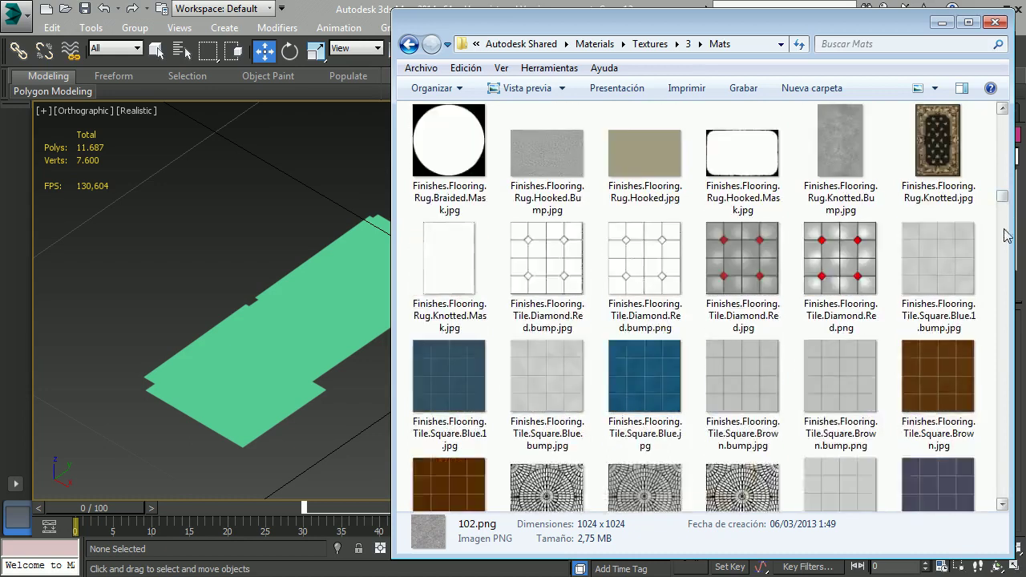
scroll(1006, 224, "down", 2)
scroll(1002, 263, "down", 2)
scroll(1003, 263, "down", 2)
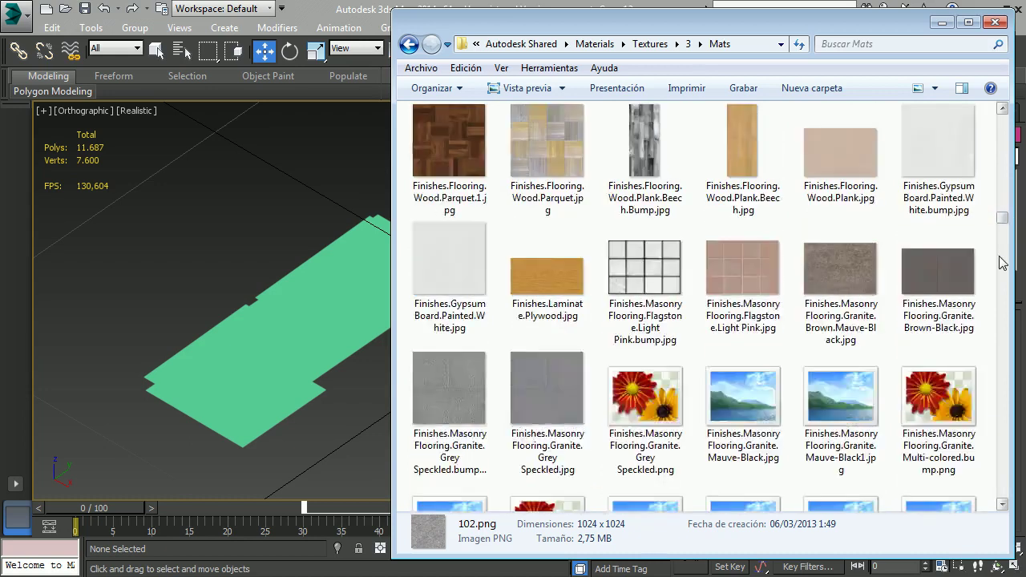
scroll(1003, 263, "down", 2)
scroll(1003, 263, "down", 2)
scroll(1002, 263, "down", 2)
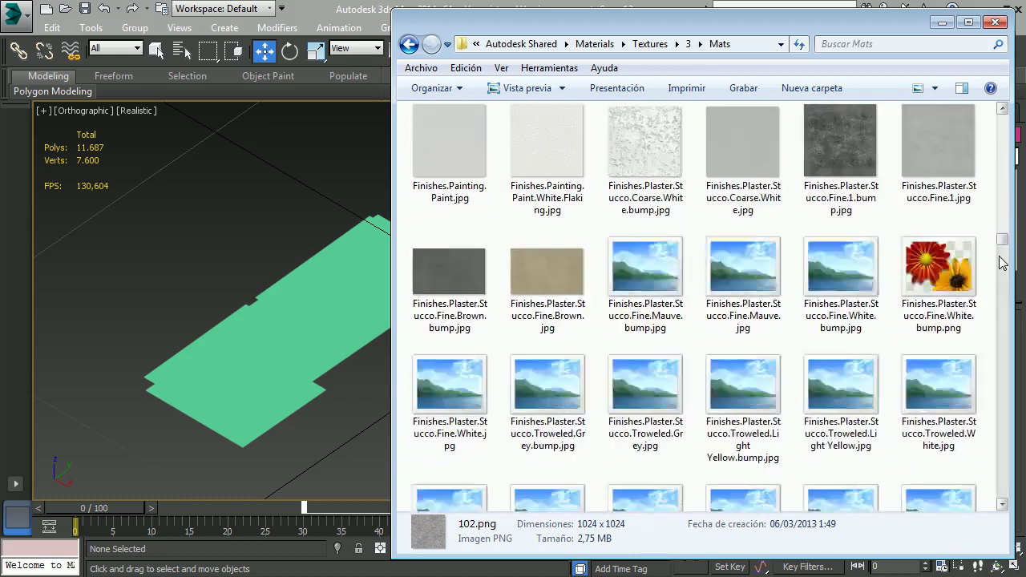
scroll(1003, 263, "down", 2)
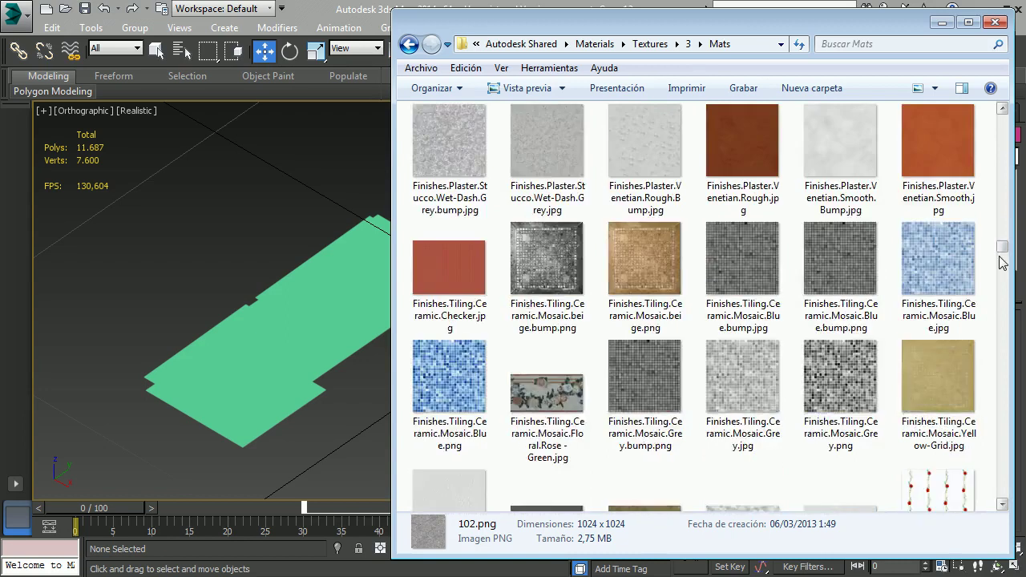
scroll(1002, 265, "down", 2)
scroll(1002, 277, "down", 2)
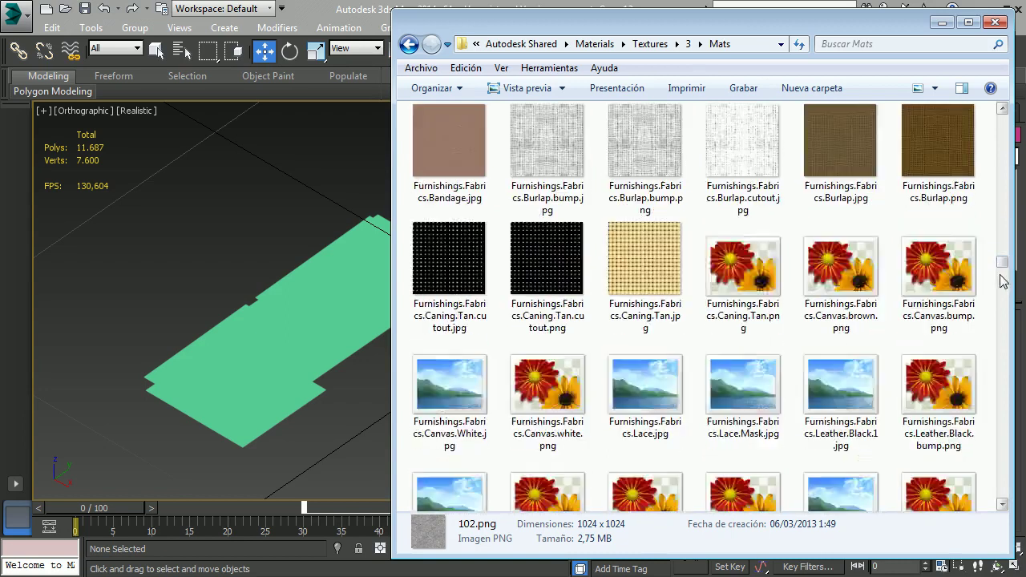
scroll(1007, 270, "down", 3)
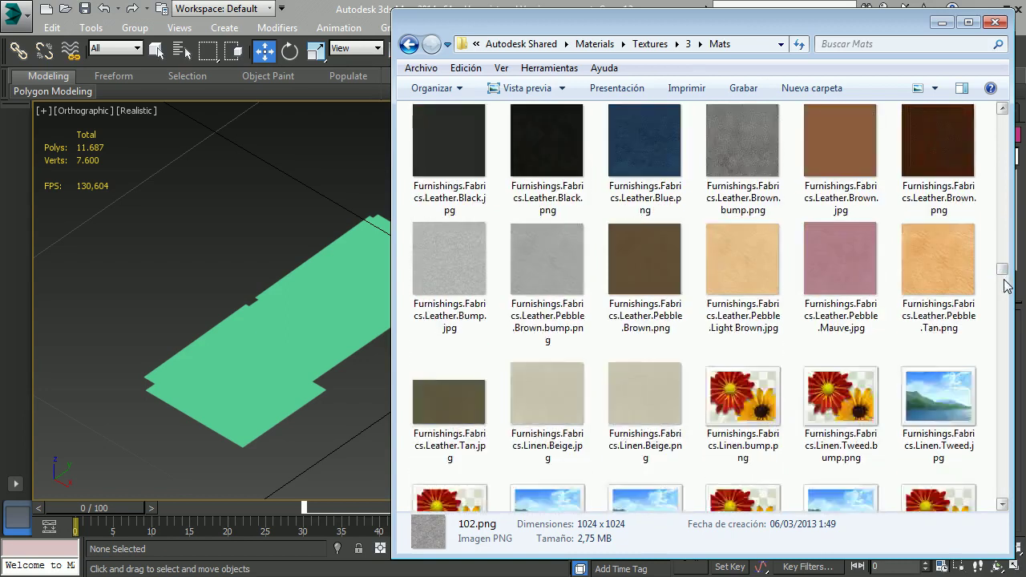
scroll(1007, 286, "down", 3)
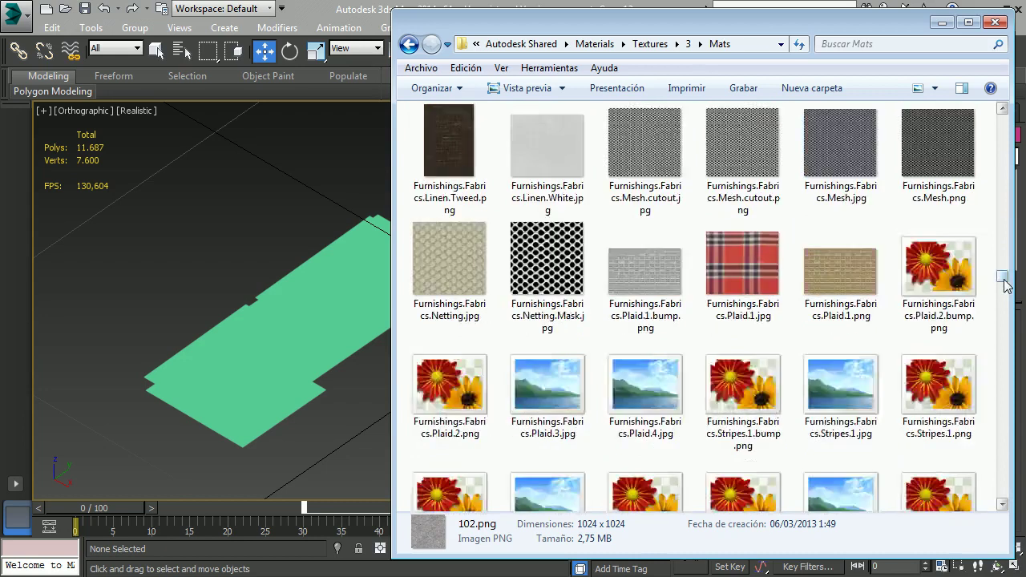
scroll(999, 329, "down", 3)
scroll(1002, 331, "down", 3)
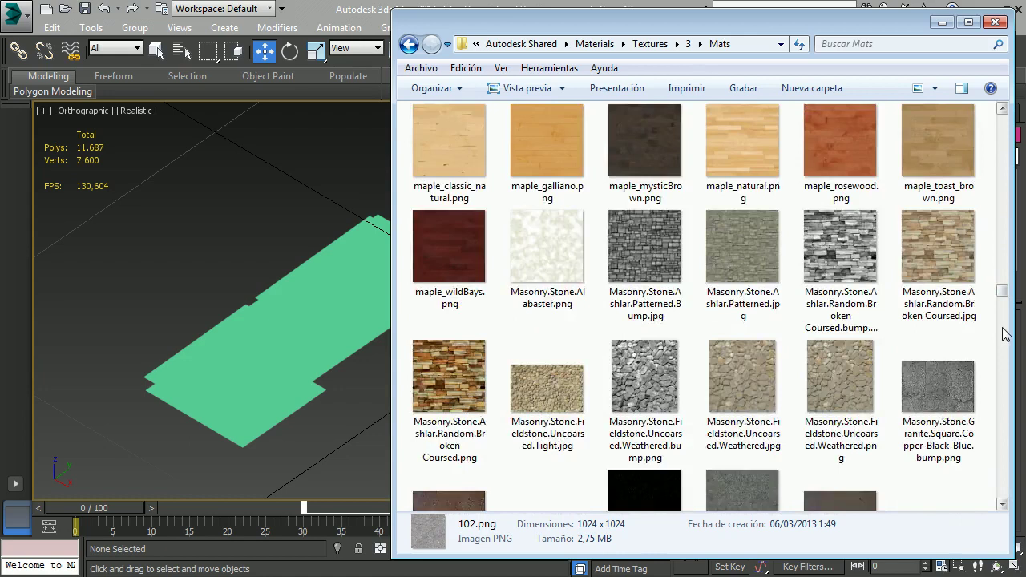
scroll(1006, 334, "down", 3)
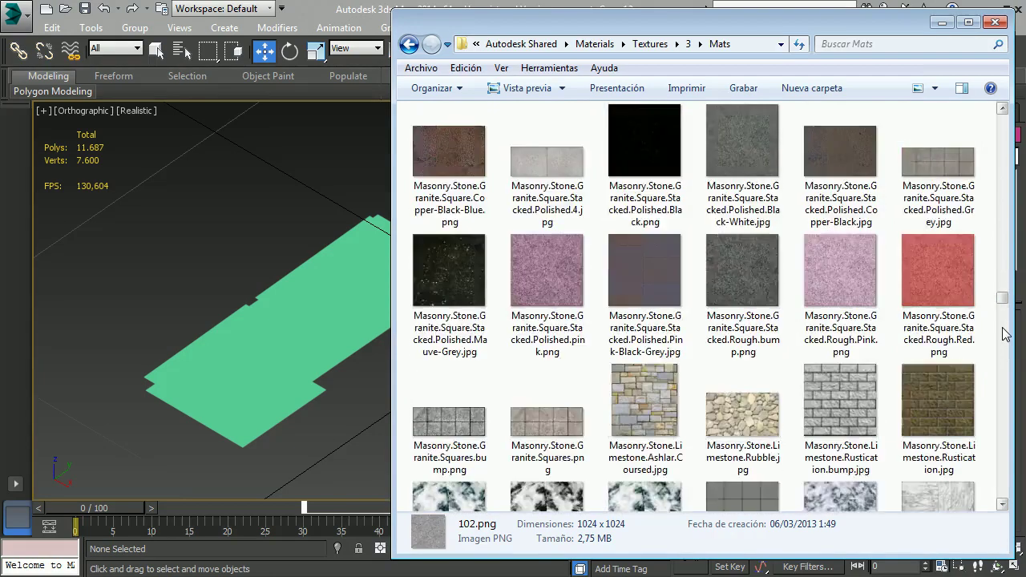
scroll(1006, 335, "down", 3)
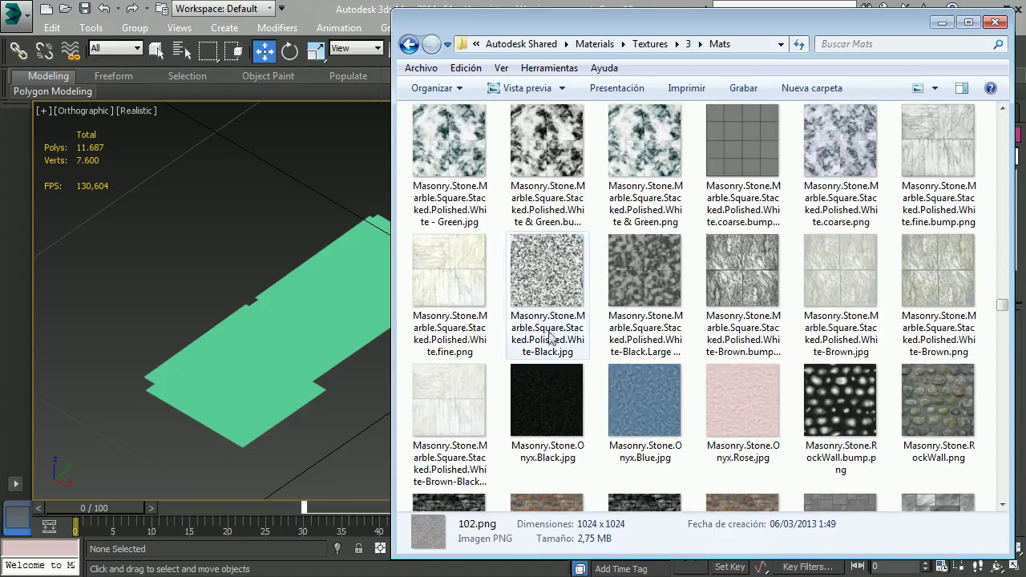
left_click(481, 273)
scroll(551, 275, "up", 2)
scroll(552, 275, "down", 4)
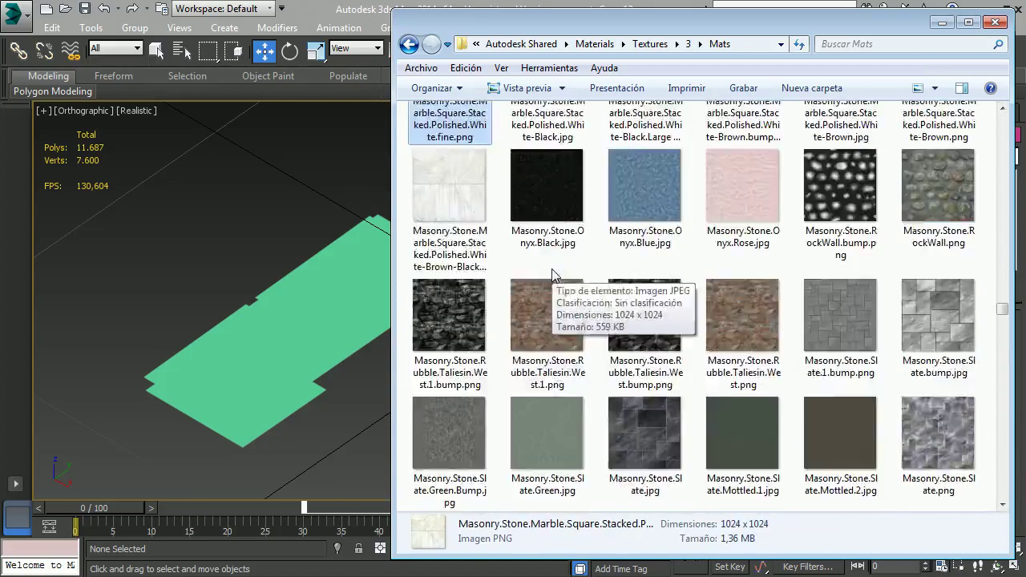
scroll(552, 275, "down", 2)
scroll(551, 275, "down", 1)
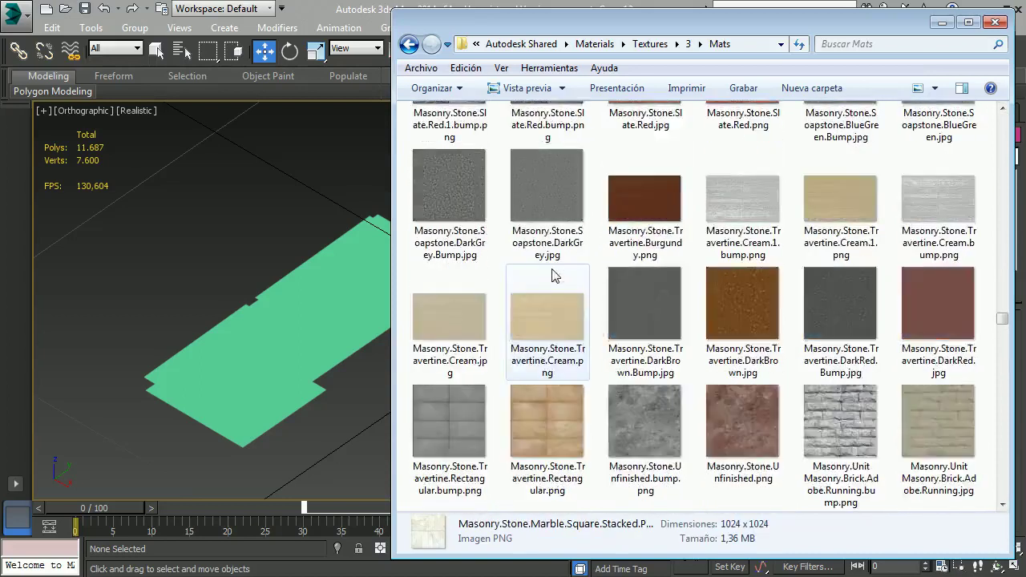
scroll(552, 268, "down", 5)
scroll(552, 268, "up", 4)
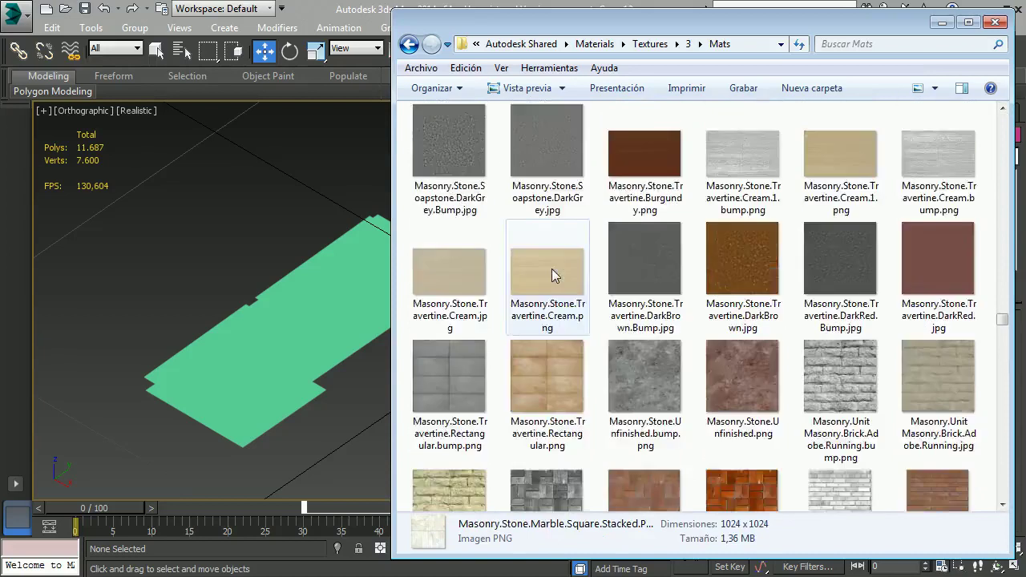
scroll(552, 269, "down", 3)
scroll(552, 273, "down", 3)
scroll(552, 273, "down", 3)
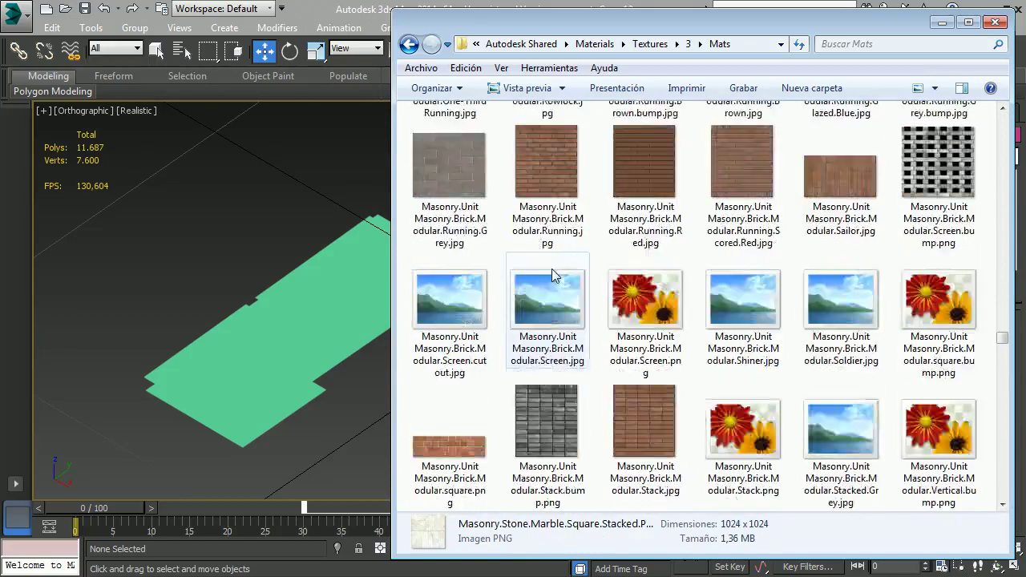
scroll(552, 272, "down", 2)
scroll(553, 274, "down", 3)
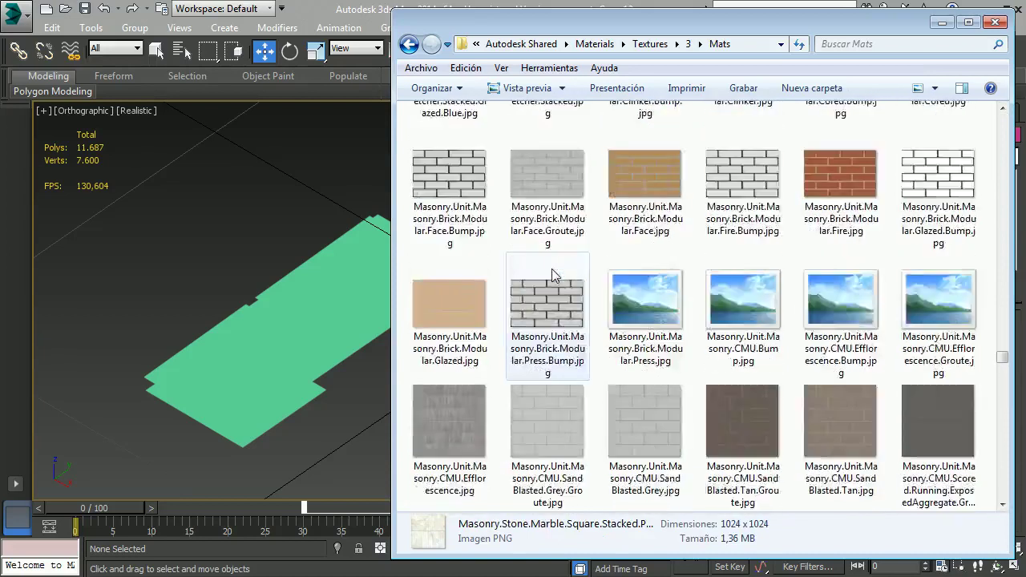
scroll(553, 274, "down", 3)
scroll(553, 274, "down", 3)
scroll(552, 275, "down", 3)
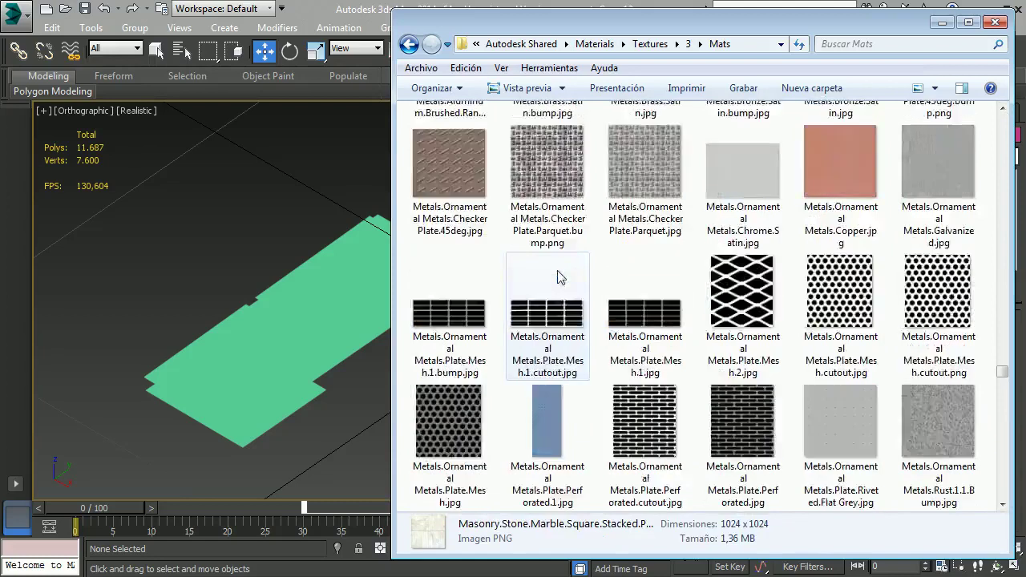
scroll(555, 276, "down", 3)
scroll(559, 277, "down", 3)
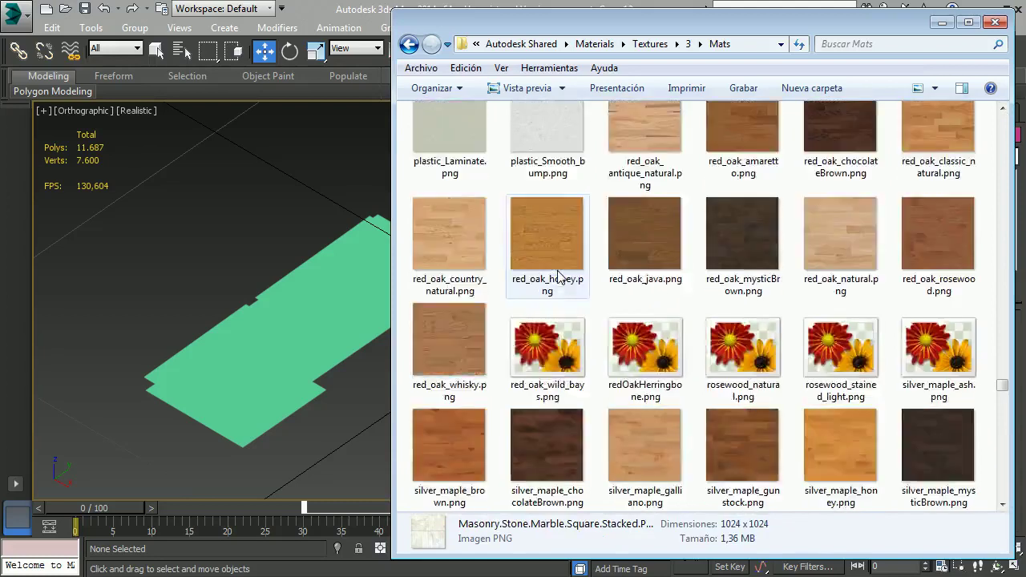
scroll(558, 277, "up", 2)
scroll(559, 276, "down", 2)
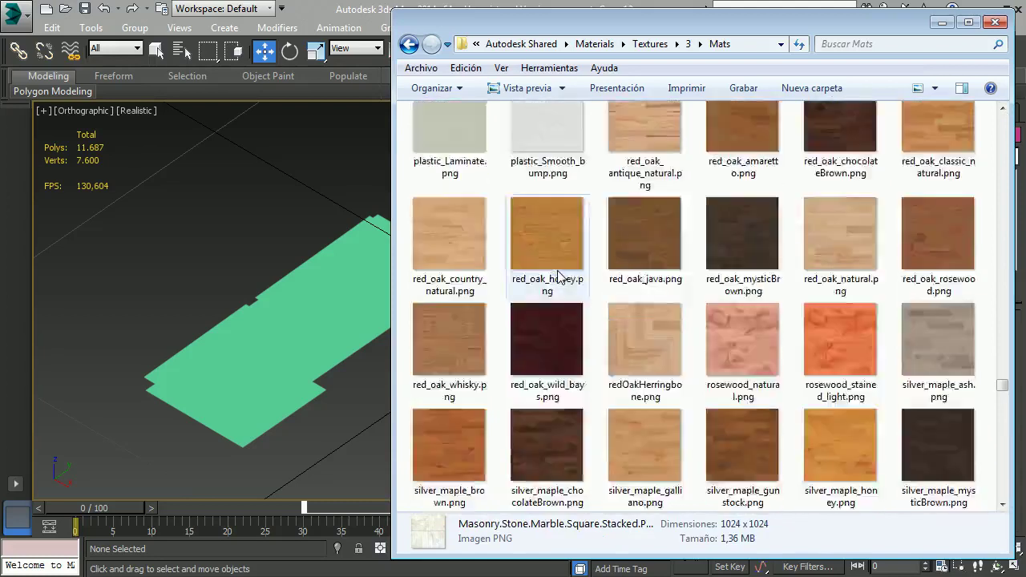
scroll(558, 277, "down", 3)
scroll(559, 277, "down", 3)
scroll(559, 277, "down", 1)
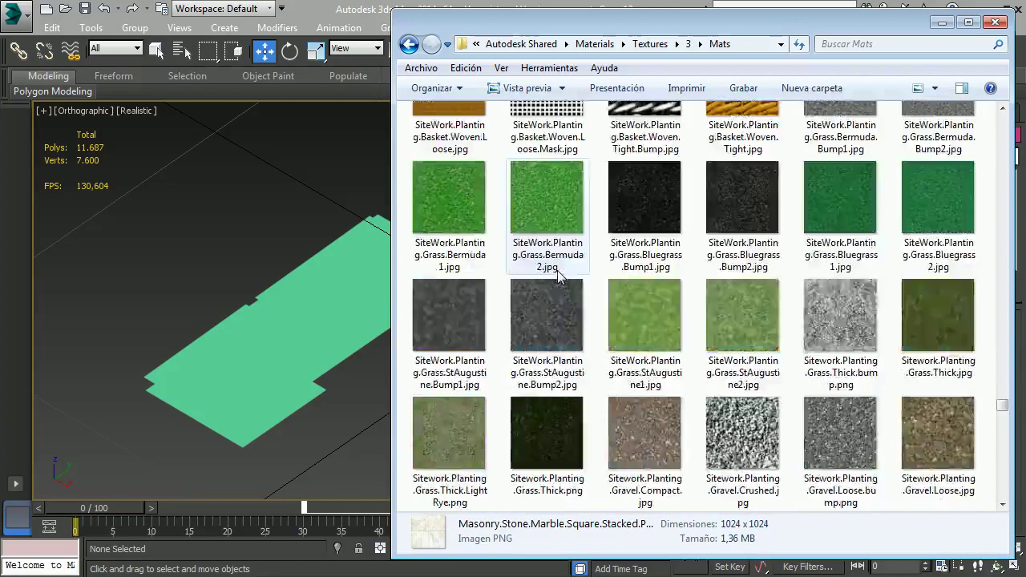
scroll(558, 275, "down", 3)
scroll(559, 275, "down", 3)
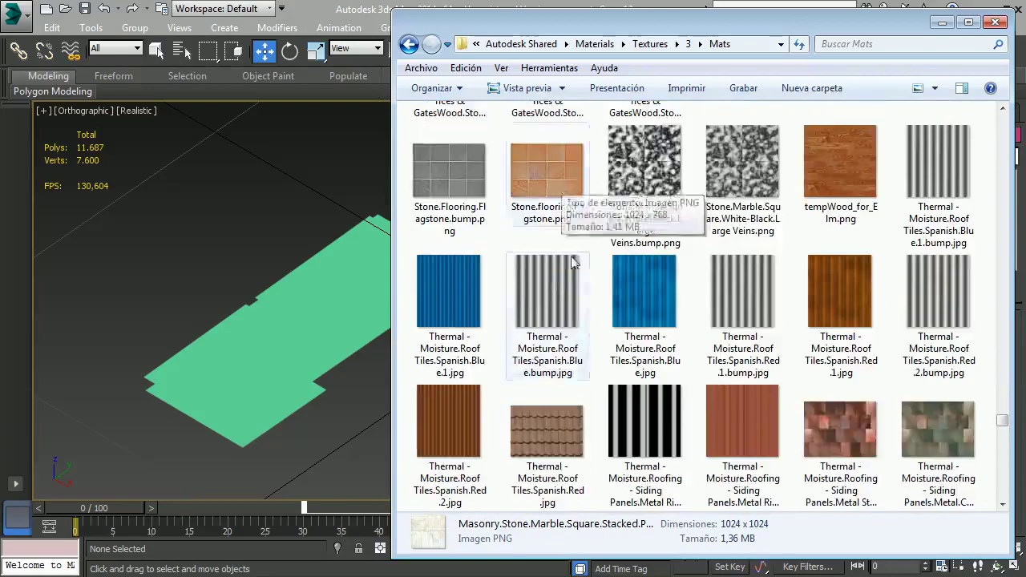
scroll(575, 286, "down", 2)
scroll(575, 287, "down", 2)
scroll(575, 286, "down", 2)
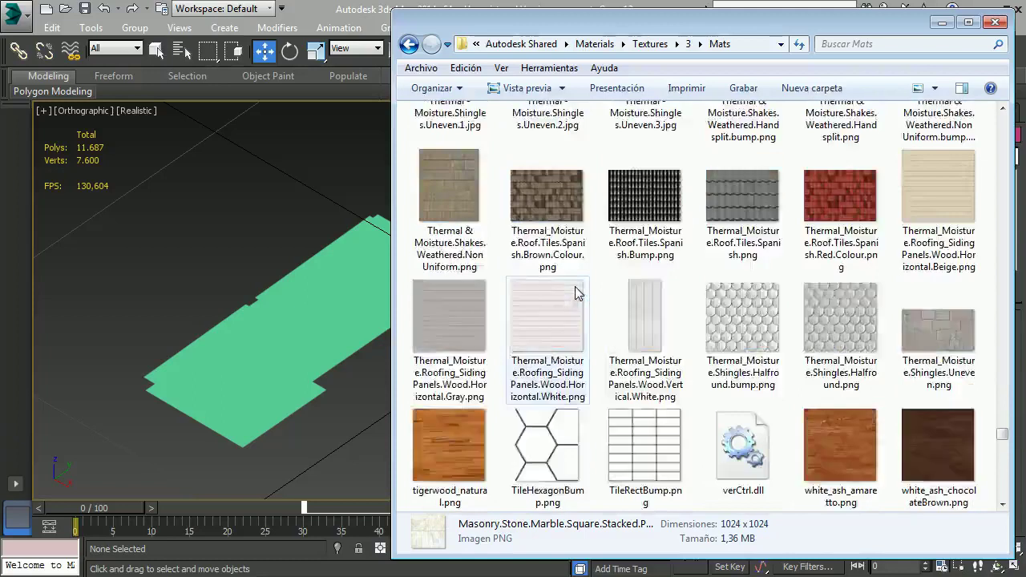
scroll(575, 287, "down", 2)
scroll(575, 286, "down", 2)
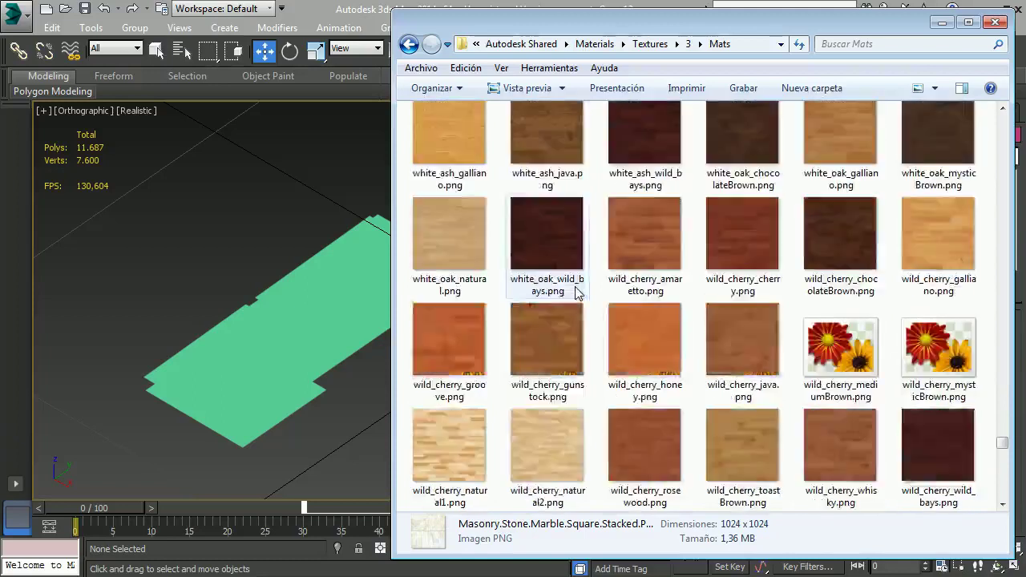
scroll(575, 292, "down", 2)
scroll(575, 292, "down", 2)
scroll(575, 292, "down", 1)
scroll(575, 286, "down", 2)
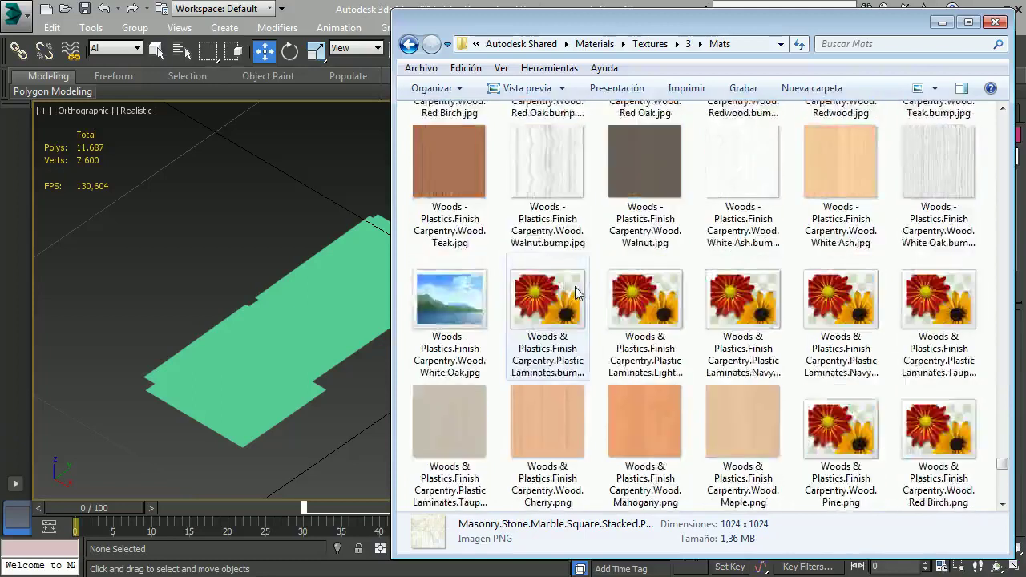
scroll(575, 286, "down", 2)
scroll(576, 287, "down", 2)
scroll(576, 286, "up", 2)
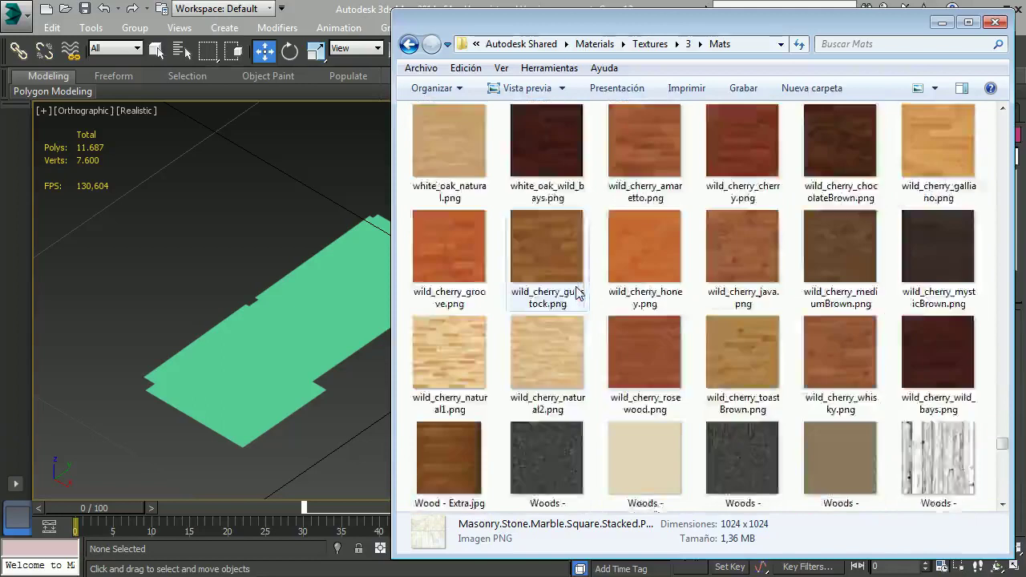
scroll(576, 286, "up", 2)
scroll(576, 286, "up", 2)
scroll(577, 289, "up", 2)
scroll(581, 293, "up", 2)
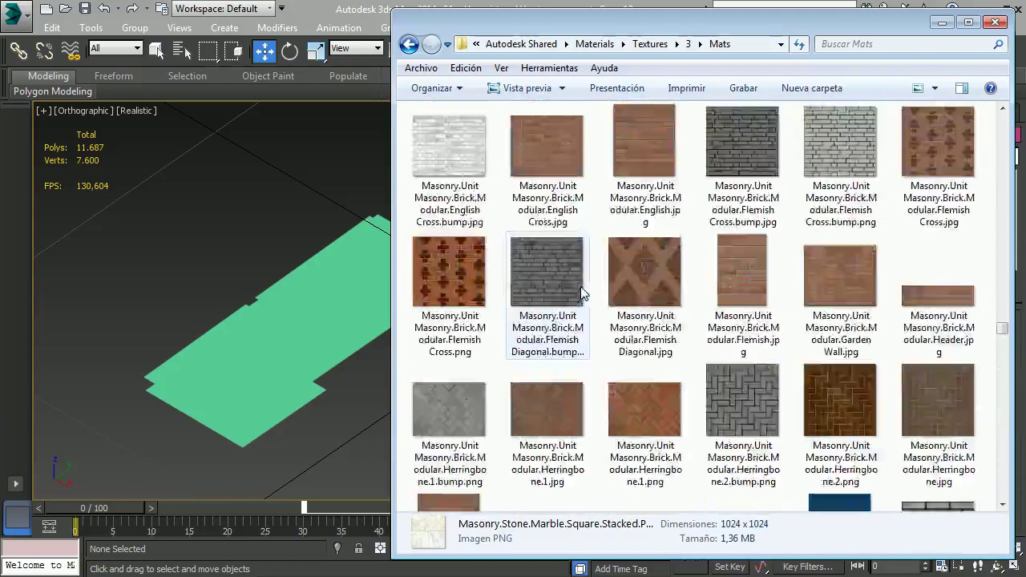
scroll(581, 293, "up", 2)
scroll(581, 293, "up", 2)
scroll(582, 293, "down", 2)
scroll(582, 294, "down", 2)
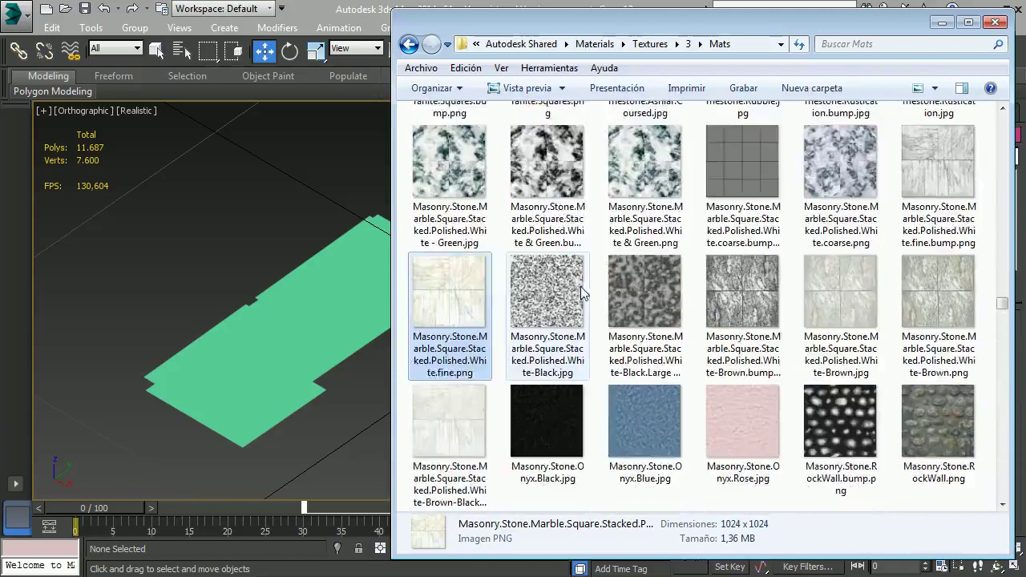
Drag the Marble White-Brown-Black polished texture onto the green floor, then switch away from Explorer.
left_click(449, 413)
left_click_drag(449, 474, 291, 358)
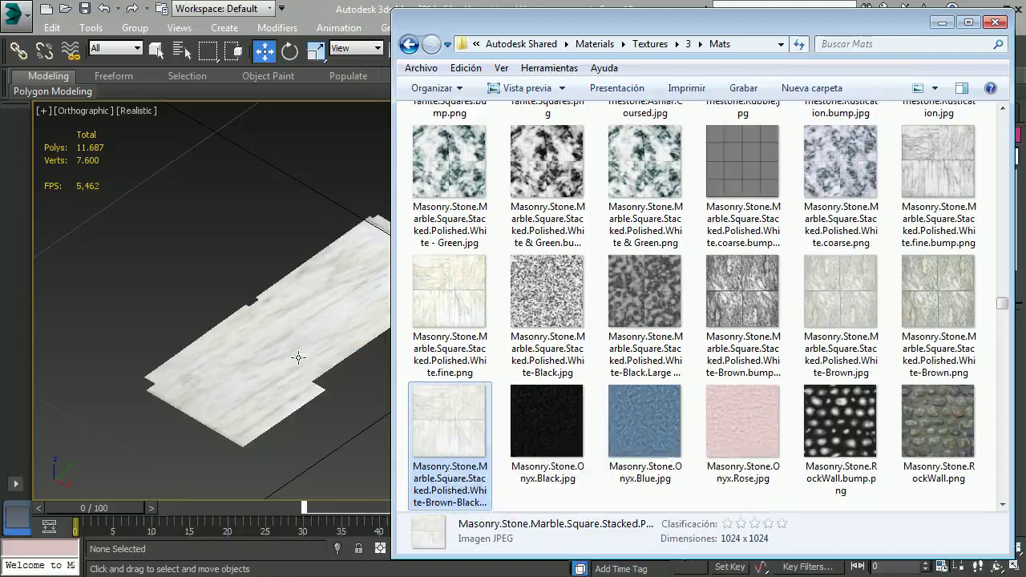
key("alt+Tab")
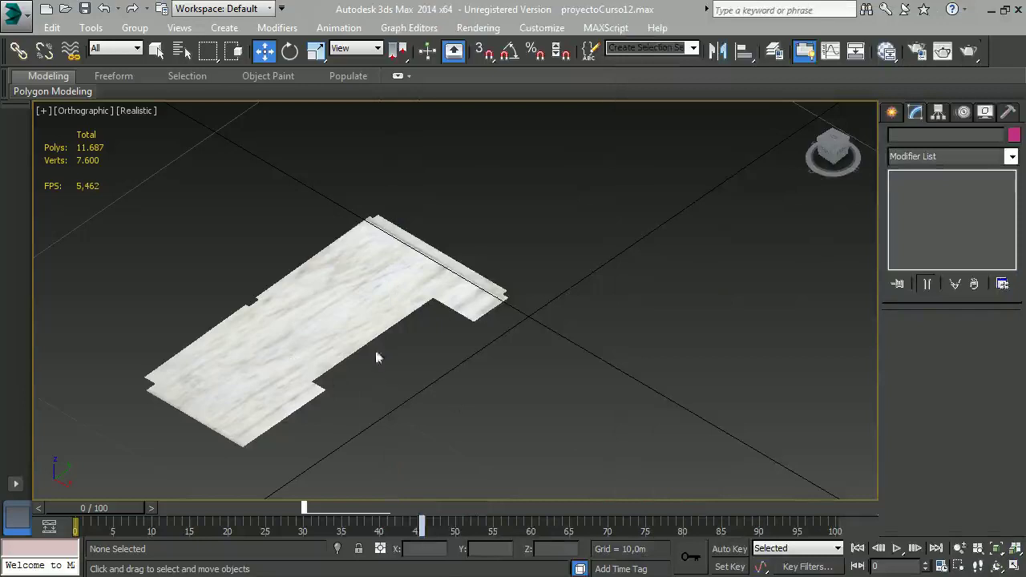
Select the suelo bajo comercial floor slab and zoom in on its marble texture near the corner notch.
left_click(291, 323)
scroll(404, 284, "up", 2)
scroll(408, 287, "up", 3)
scroll(407, 288, "up", 2)
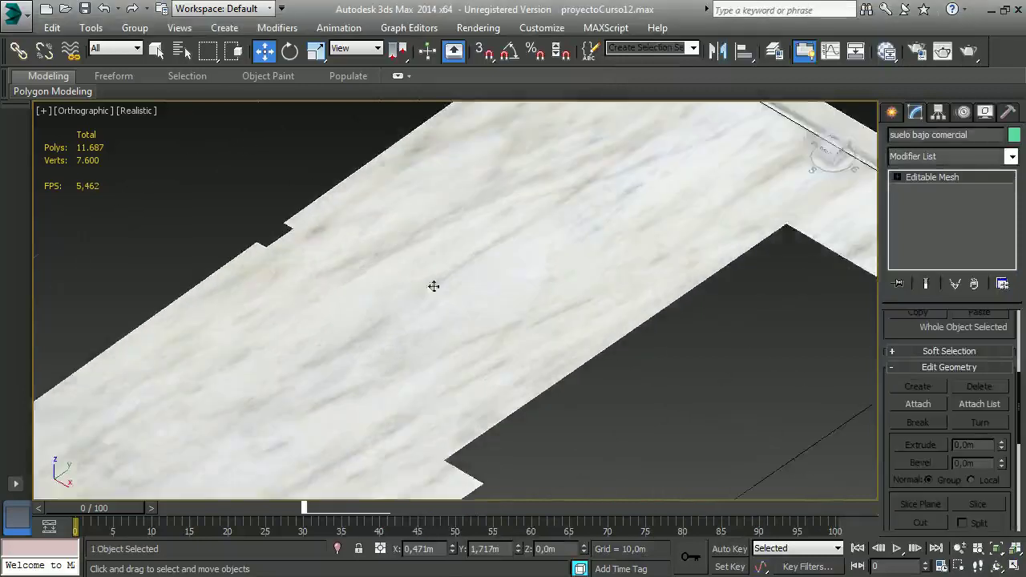
mouse_move(433, 284)
middle_mouse_down()
mouse_move(492, 345)
mouse_move(658, 336)
middle_mouse_up()
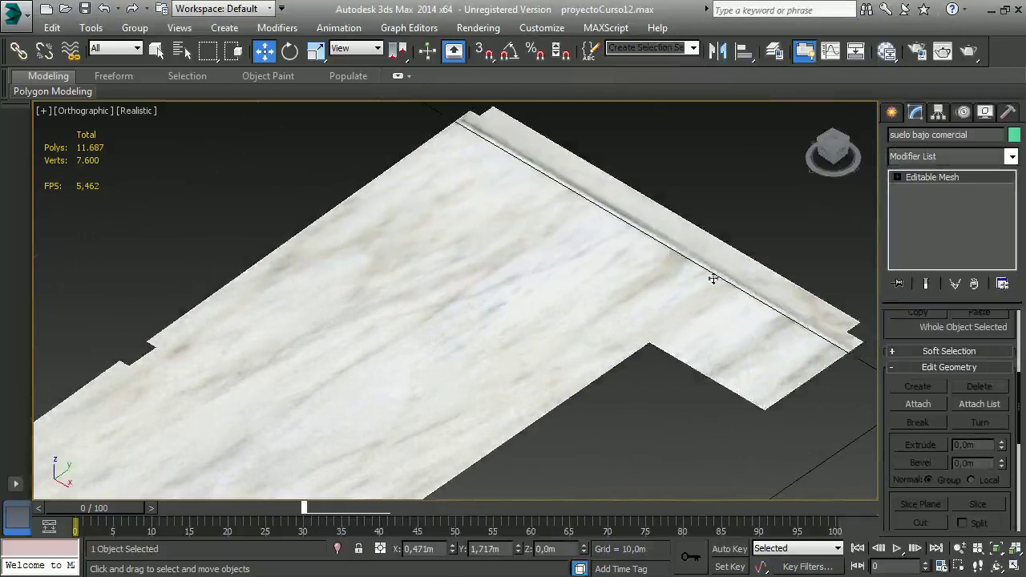
scroll(570, 168, "down", 3)
scroll(538, 288, "down", 2)
scroll(531, 307, "down", 2)
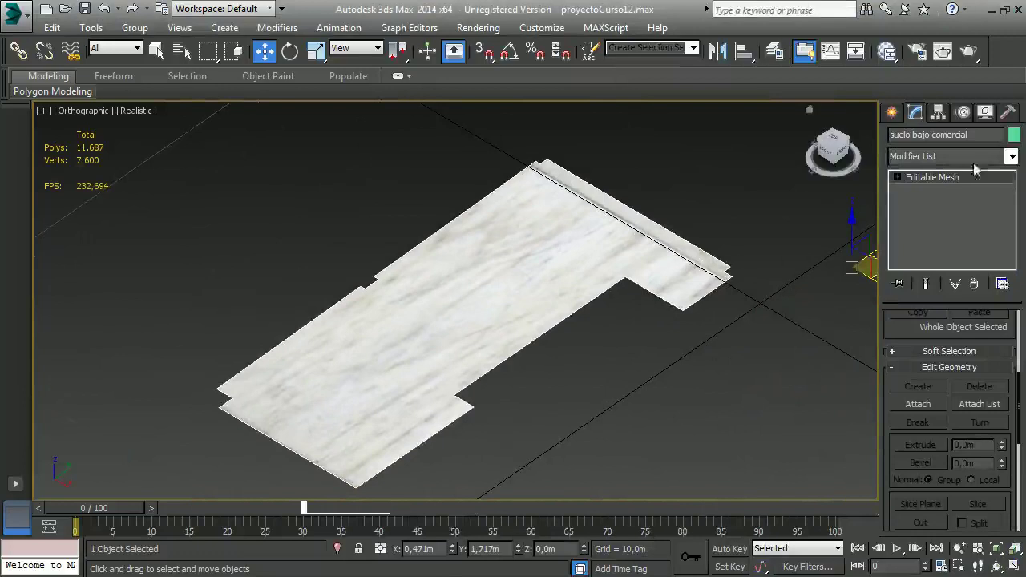
Add a planar UVW Map modifier (8,443m by 4,433m) to the floor's Editable Mesh.
left_click(1012, 156)
left_click_drag(1016, 273, 1014, 449)
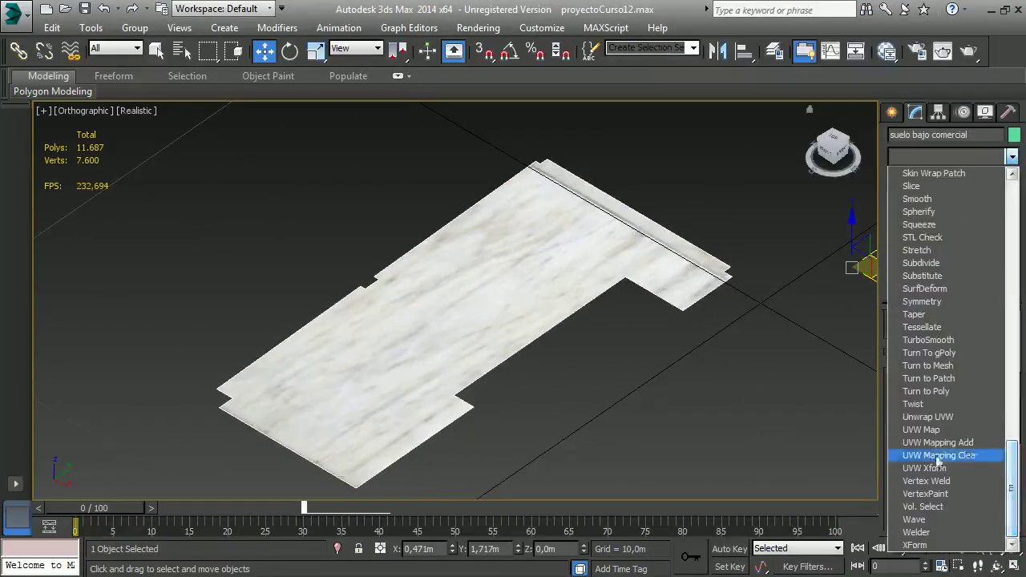
left_click(926, 426)
middle_click_drag(687, 420, 639, 360)
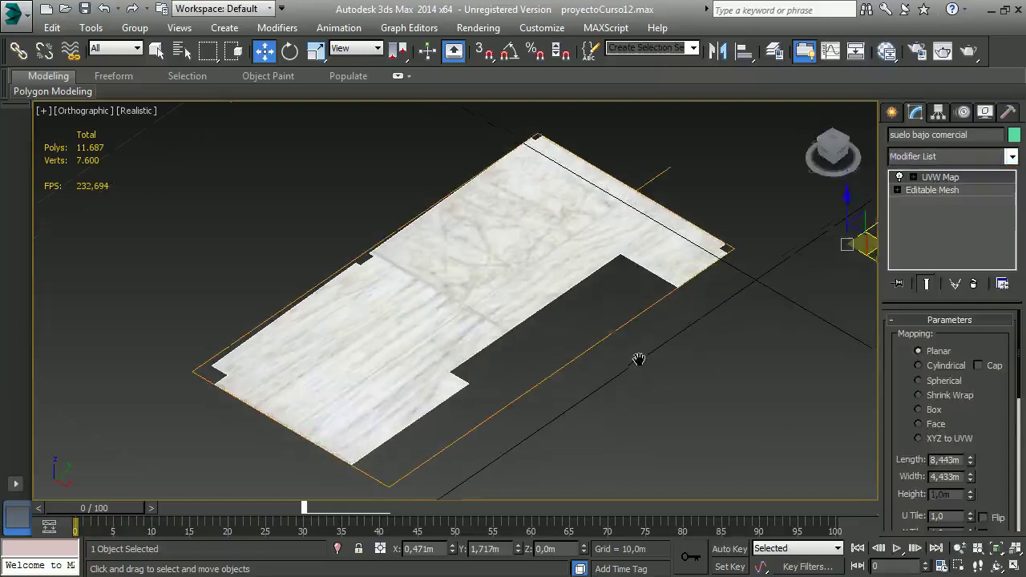
scroll(995, 417, "down", 2)
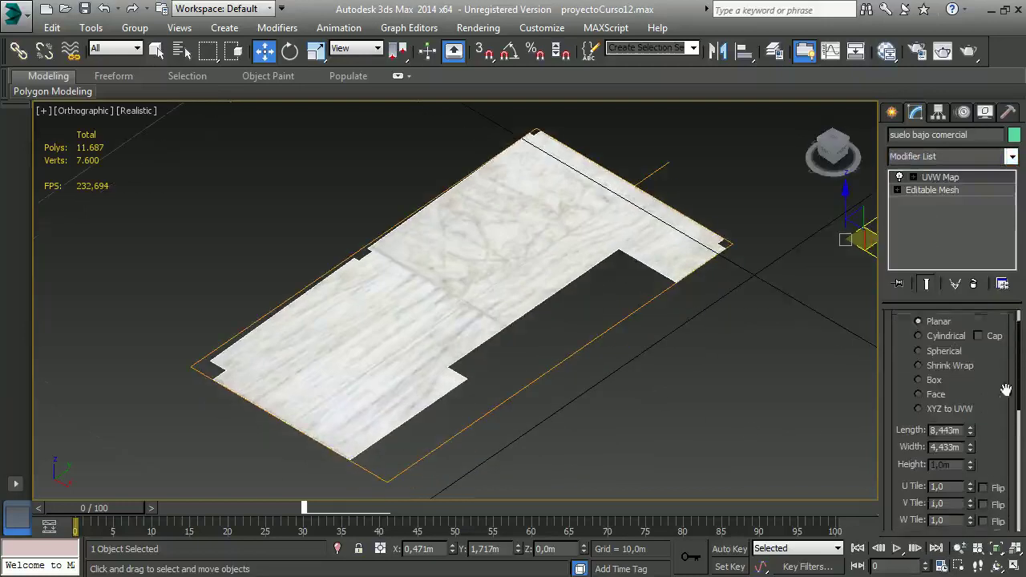
scroll(995, 417, "down", 2)
left_click(954, 414)
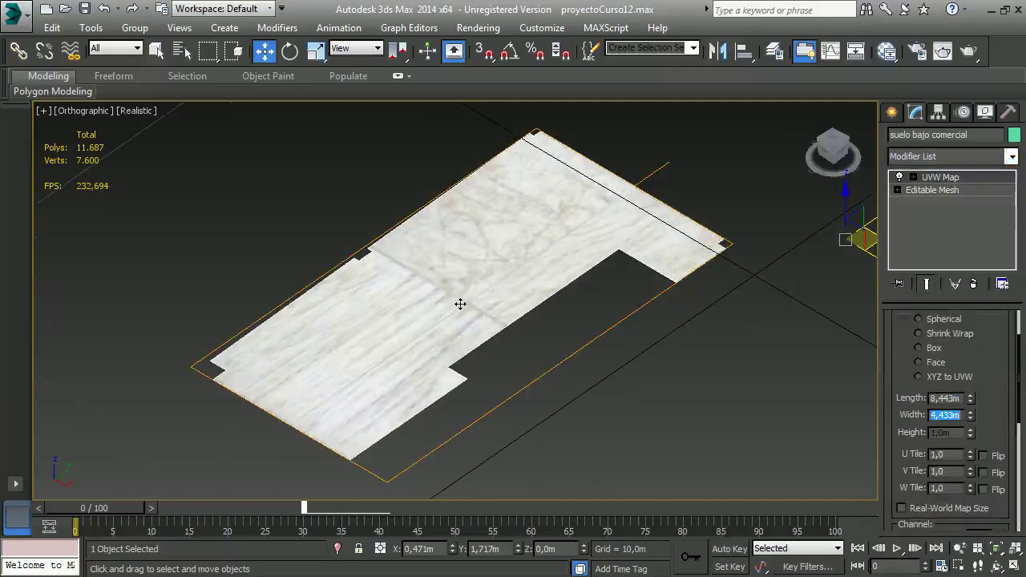
left_click(959, 401)
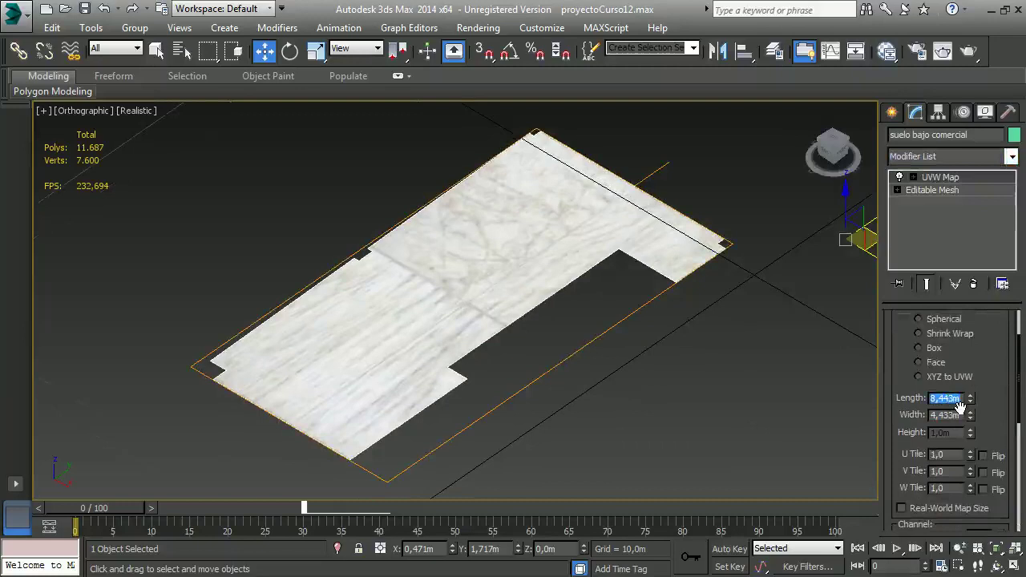
Set the UVW Map Length and Width to 0,6m and U Tile to 1.
type("0,6")
key("Tab")
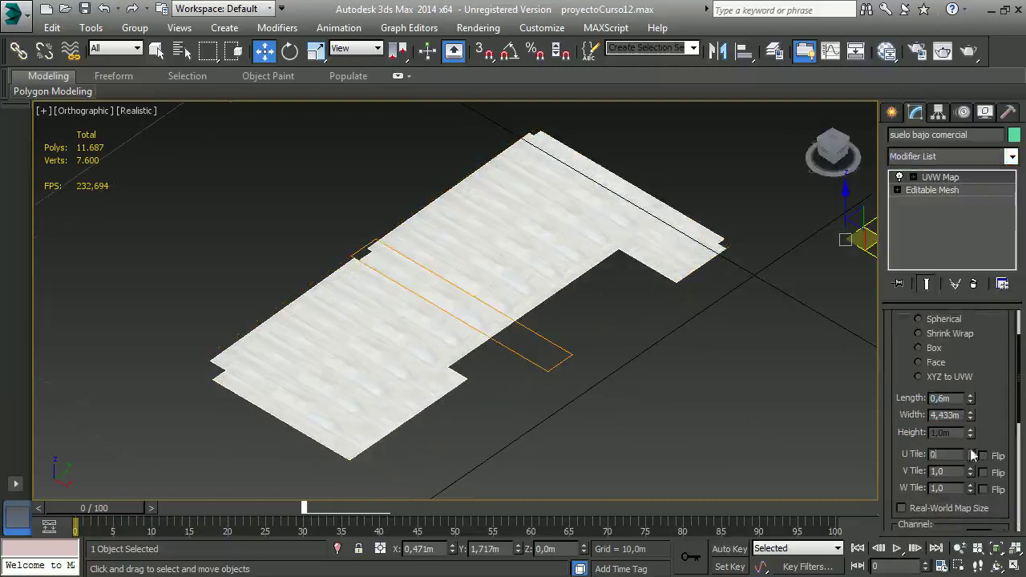
type("1,")
double_click(957, 414)
type("0,6")
key("Return")
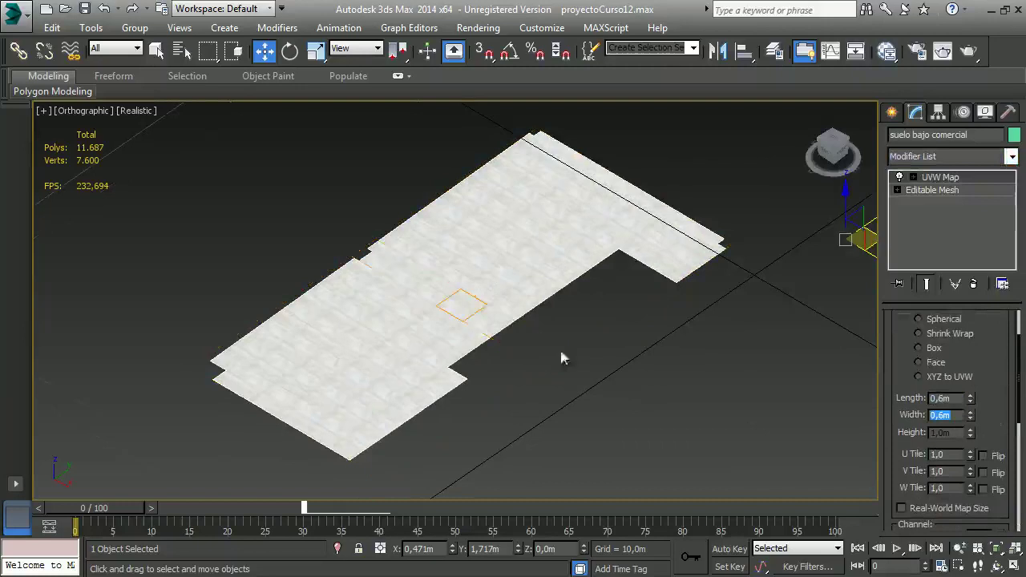
Orbit the viewport to check the small square marble tiles, then deselect the floor.
scroll(454, 316, "up", 4)
scroll(458, 275, "up", 2)
scroll(519, 305, "down", 2)
scroll(516, 318, "down", 1)
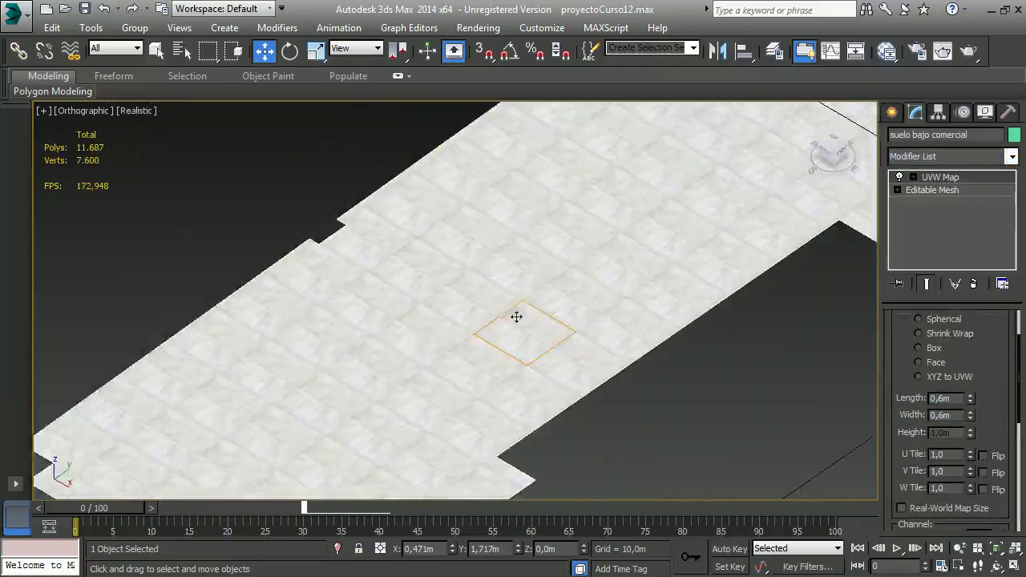
scroll(517, 317, "down", 2)
scroll(504, 307, "down", 2)
middle_click_drag(504, 308, 591, 277, "alt")
scroll(506, 291, "up", 3)
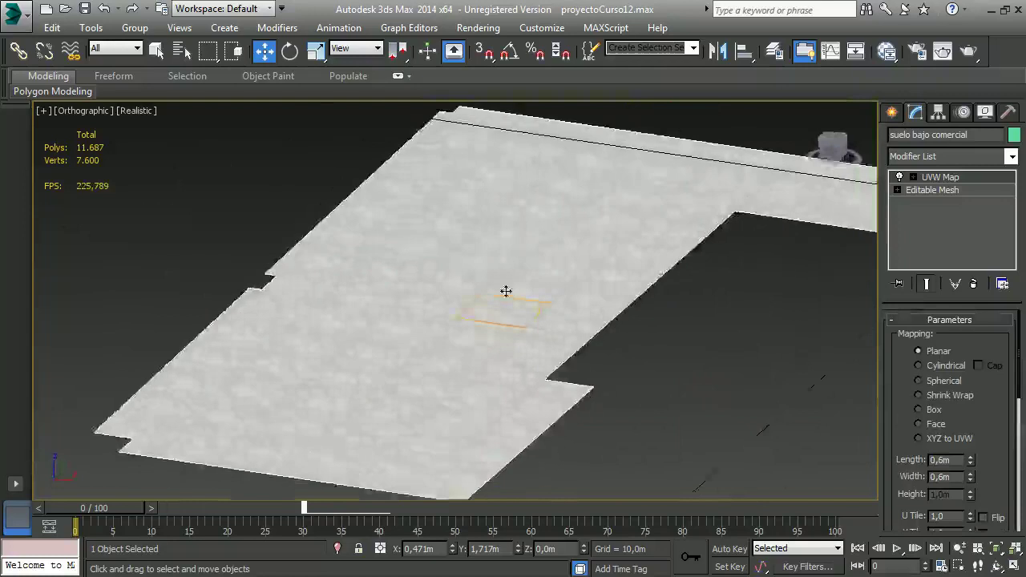
middle_click_drag(506, 291, 458, 324, "alt")
mouse_move(529, 300)
middle_mouse_down("alt")
mouse_move(504, 309)
mouse_move(560, 358)
mouse_move(580, 316)
mouse_move(680, 271)
mouse_move(580, 304)
mouse_move(504, 305)
middle_mouse_up("alt")
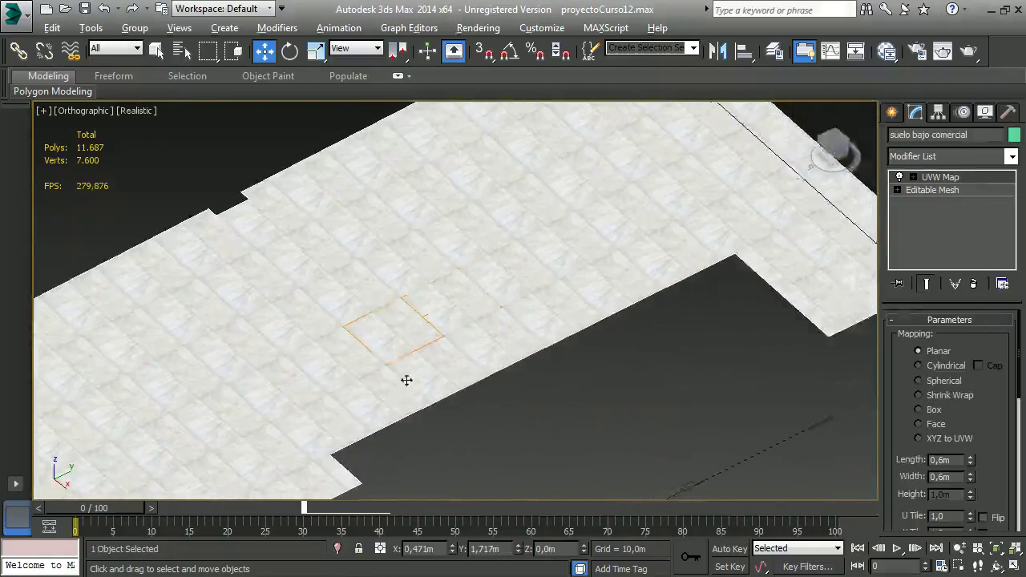
scroll(456, 371, "down", 3)
scroll(575, 385, "down", 3)
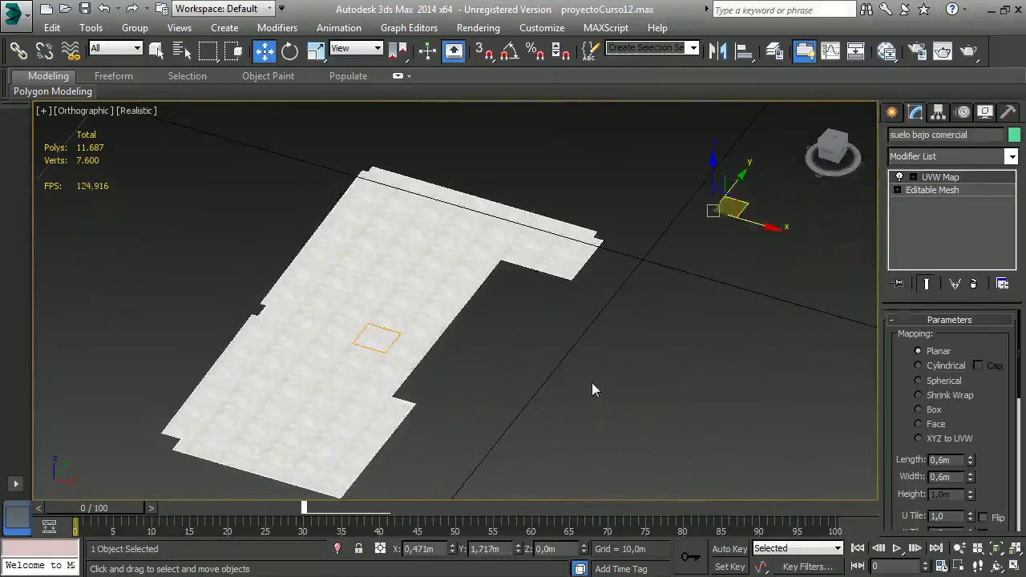
left_click(593, 383)
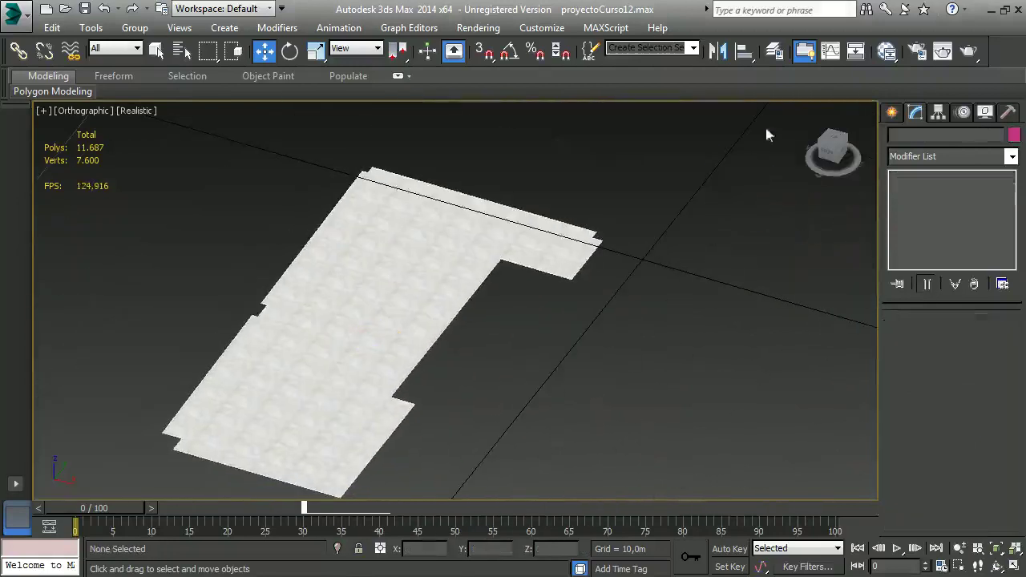
Unhide the suelo garaje floor in the Layer Manager and pan it into view beside the marble floor.
left_click(777, 51)
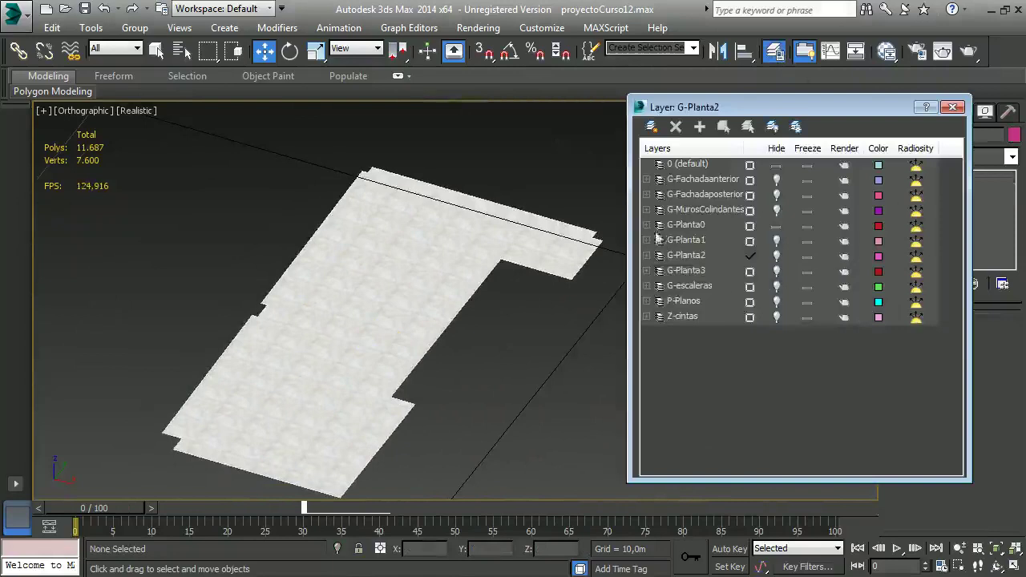
left_click(655, 229)
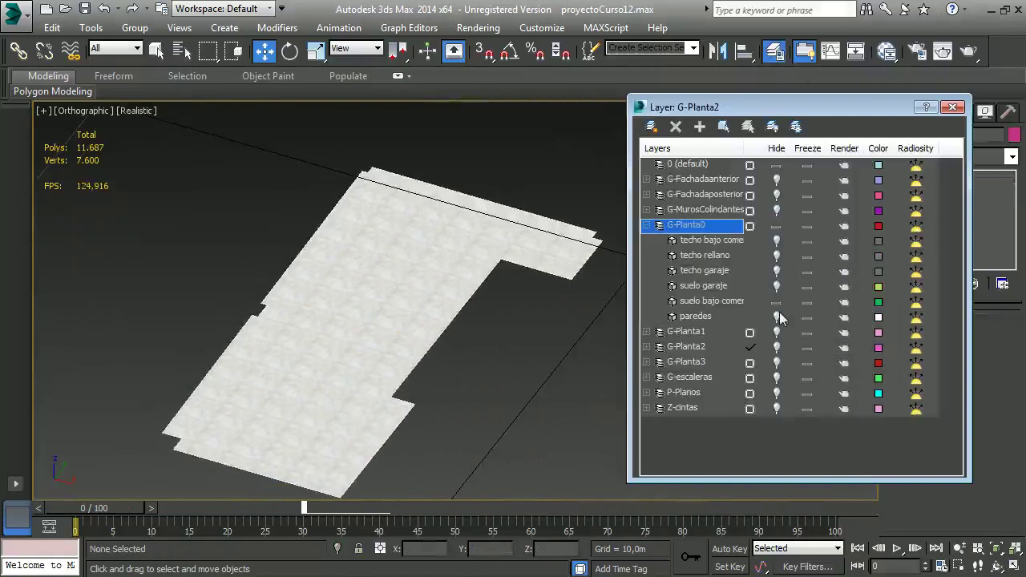
left_click(776, 287)
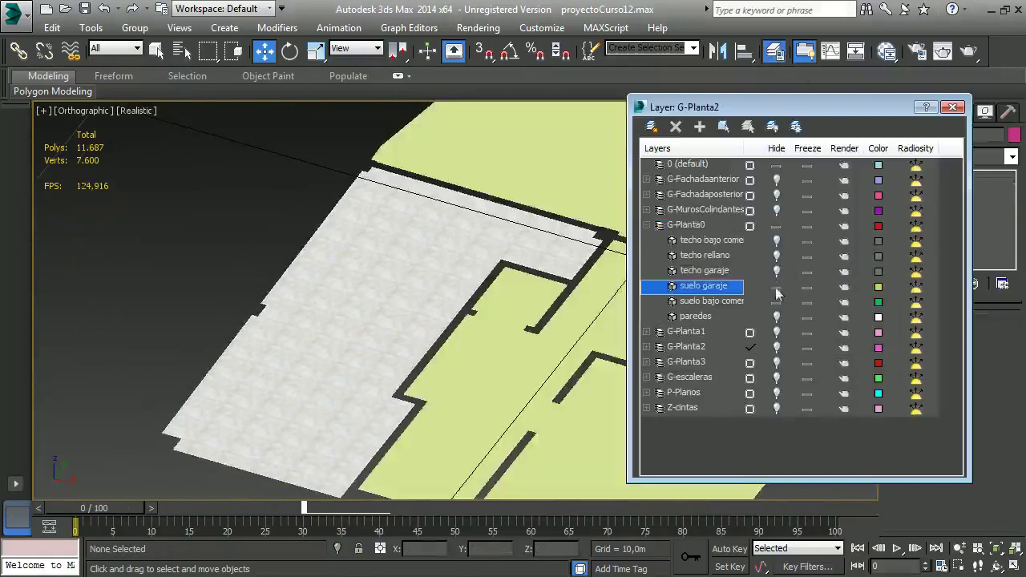
left_click(953, 107)
middle_click_drag(714, 371, 678, 373)
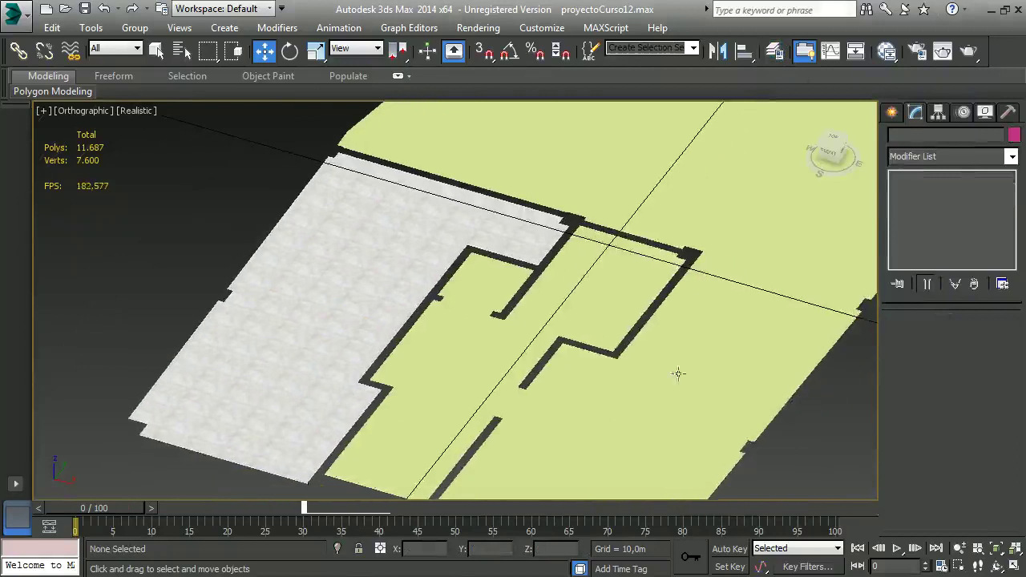
mouse_move(660, 324)
middle_mouse_down()
mouse_move(613, 376)
mouse_move(678, 320)
middle_mouse_up()
Select the middle rooms' faces of the suelo garaje floor at face level.
left_click(472, 345)
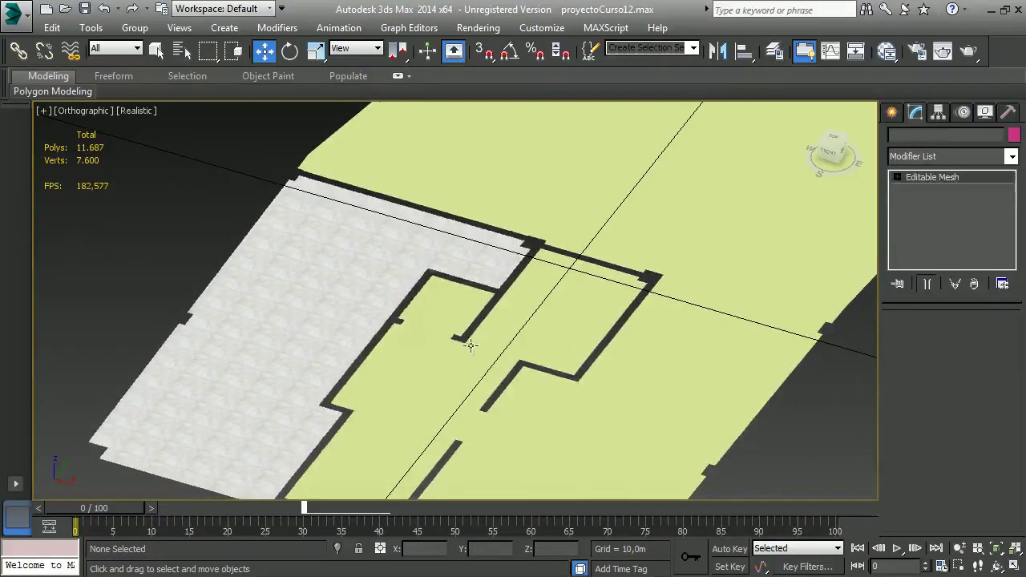
left_click(898, 178)
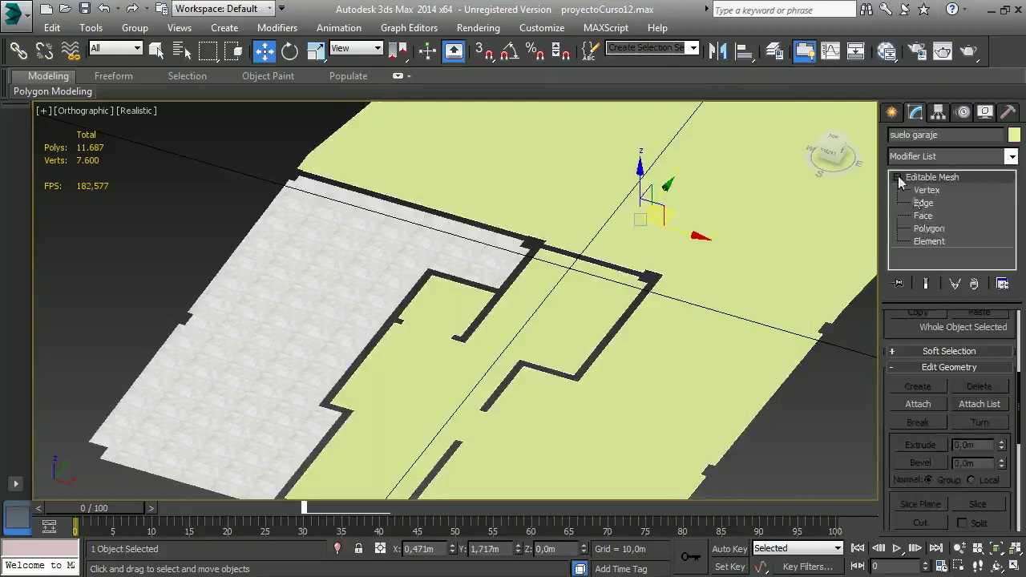
left_click(929, 229)
left_click(480, 386)
left_click(954, 221)
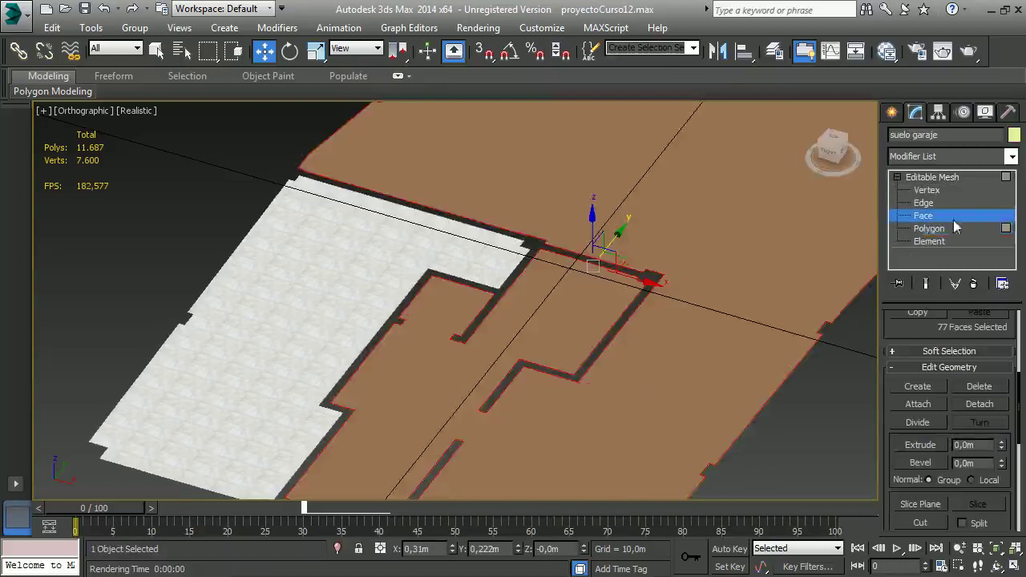
left_click(444, 415)
left_click(454, 427)
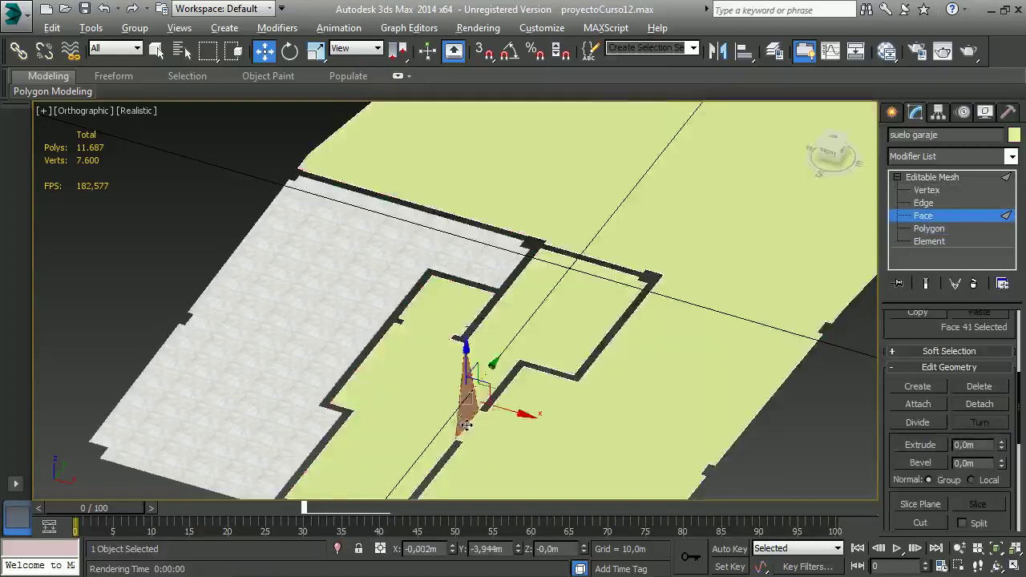
middle_click_drag(467, 426, 580, 348, "alt")
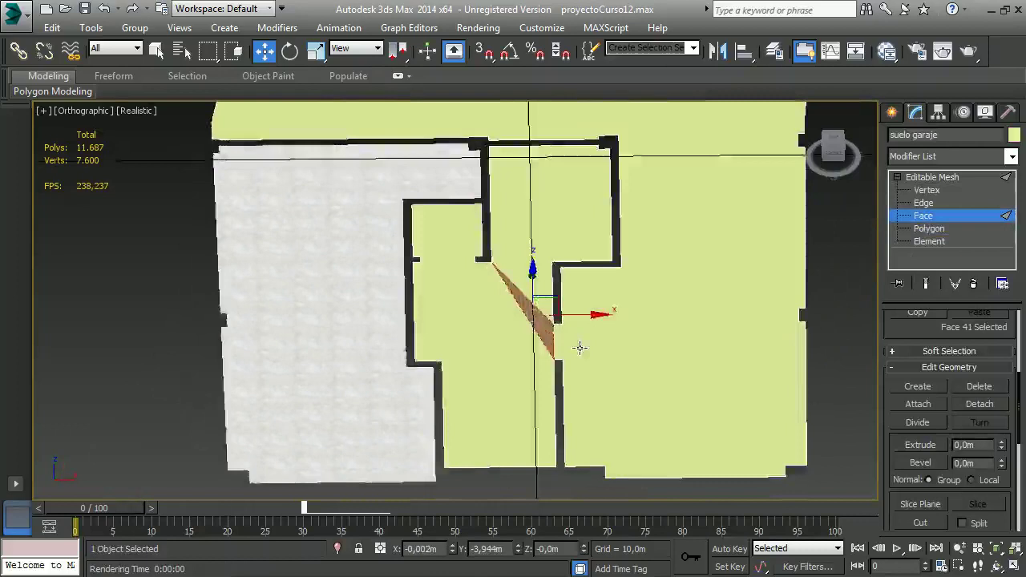
scroll(580, 348, "down", 3)
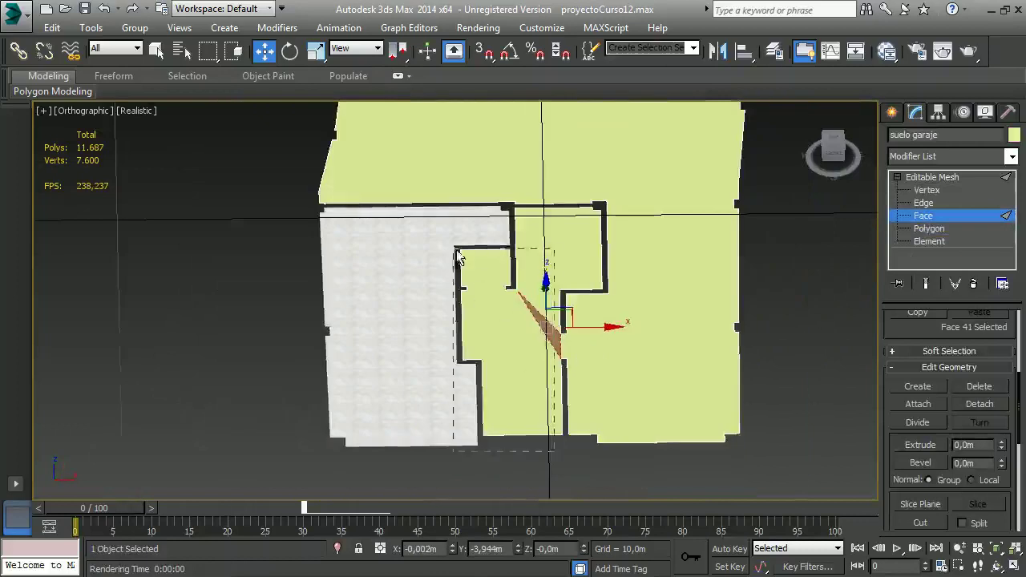
left_click_drag(457, 255, 448, 252)
left_click(599, 231, "ctrl")
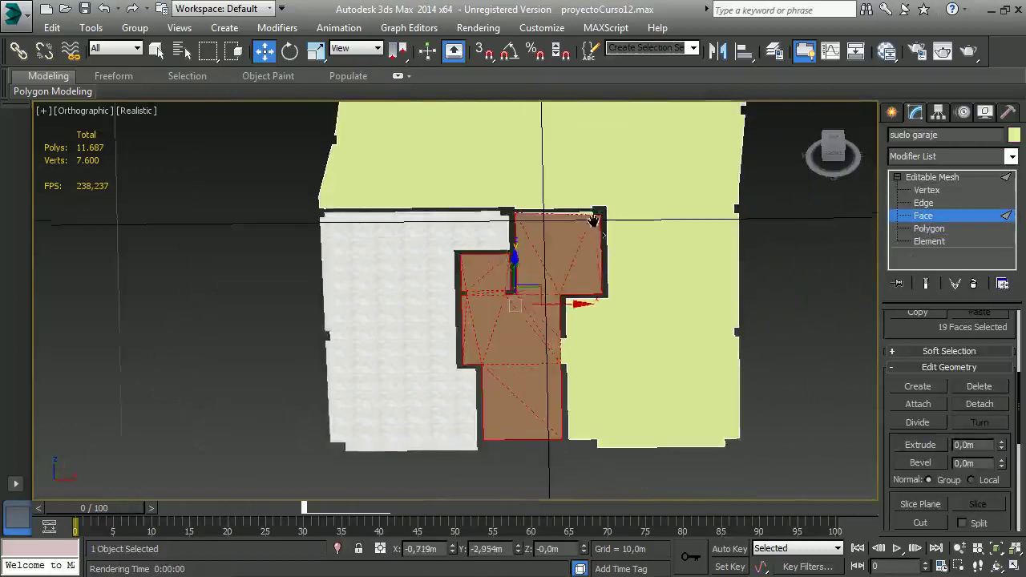
scroll(593, 233, "up", 5)
scroll(569, 241, "down", 1)
scroll(573, 280, "down", 3)
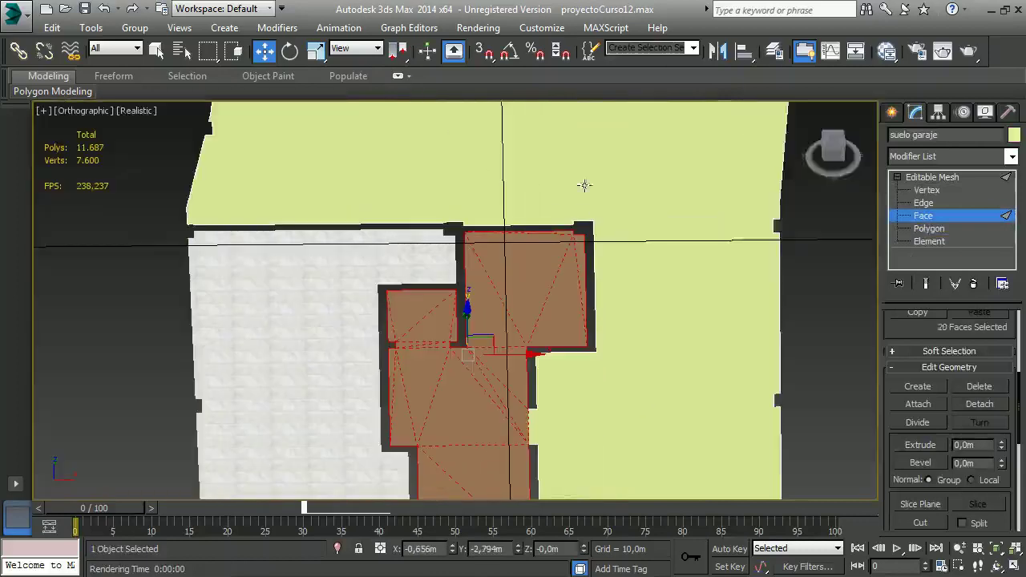
Make G-Planta0 the current layer and detach the selected faces as a new floor object.
left_click(775, 50)
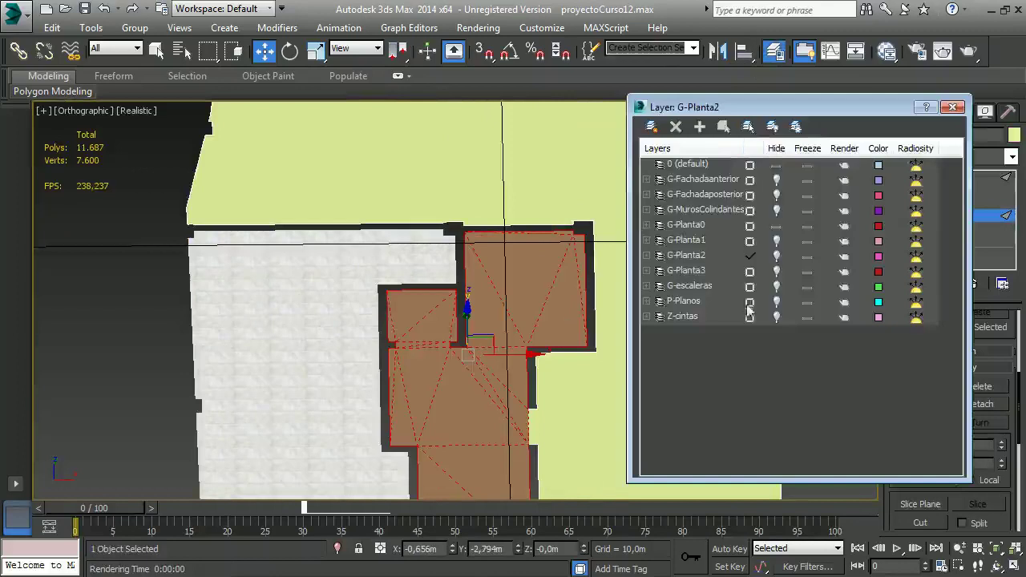
left_click(751, 226)
left_click(953, 108)
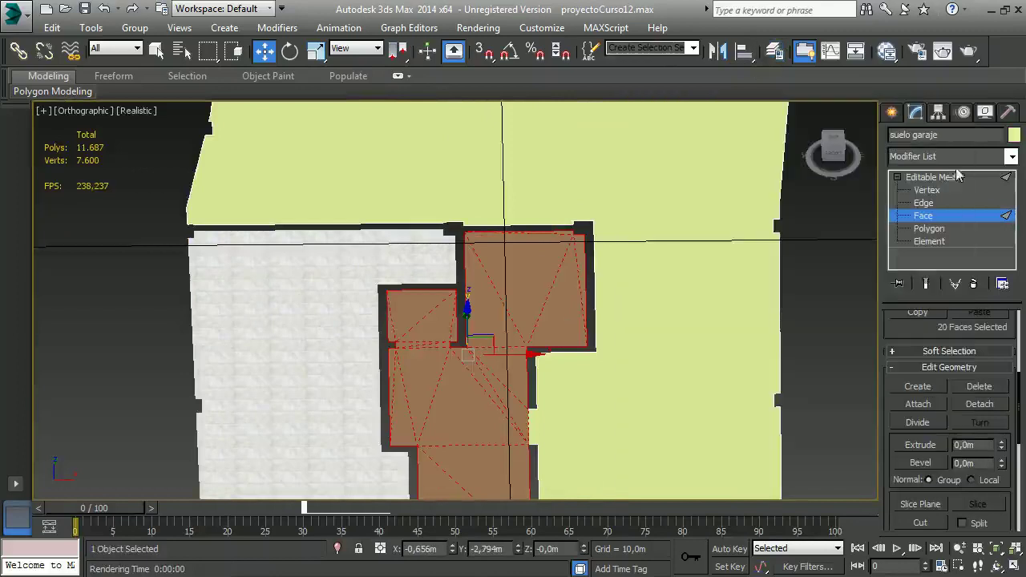
left_click(983, 404)
type("suelo re")
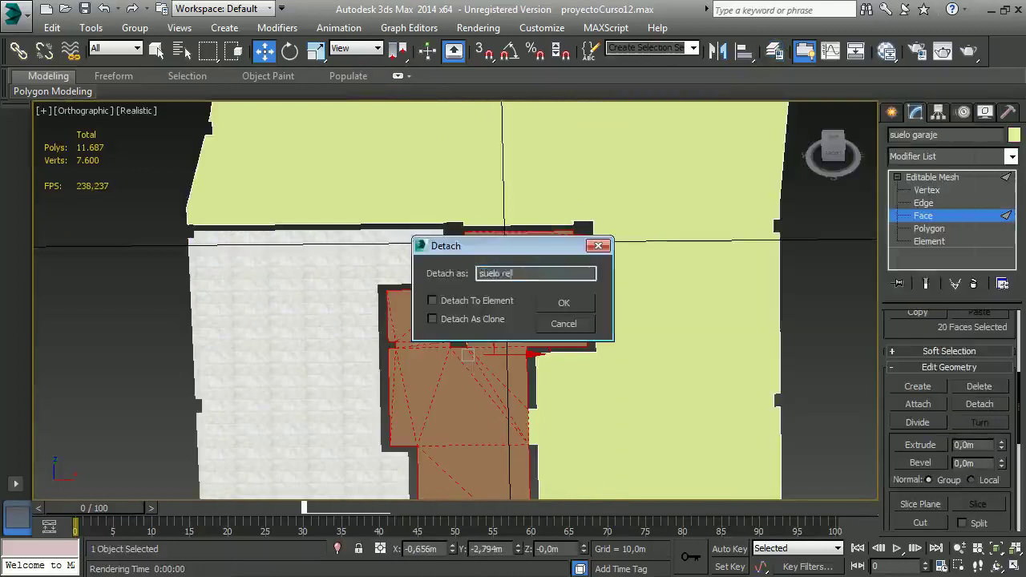
key("Return")
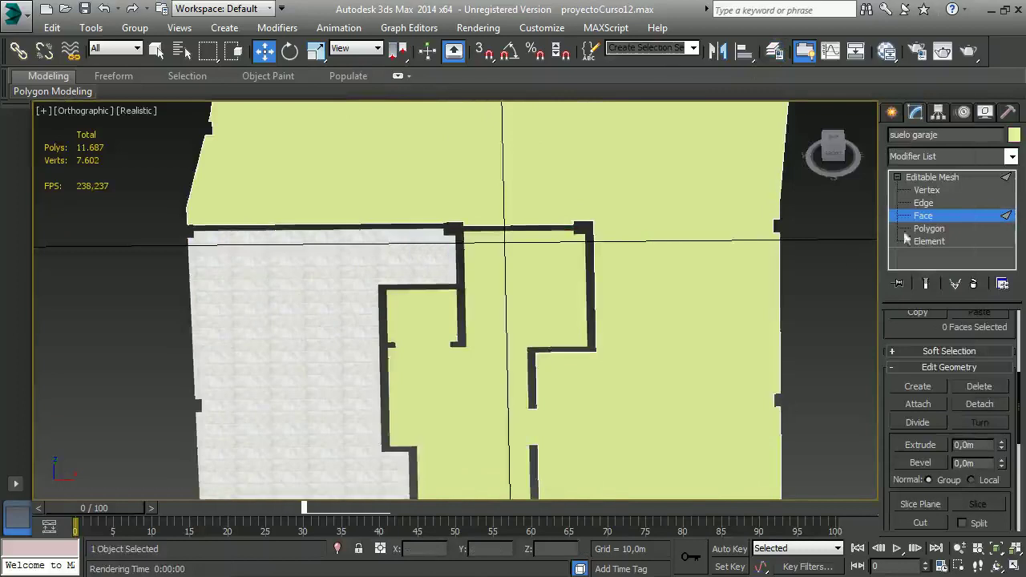
left_click(926, 216)
scroll(650, 303, "down", 2)
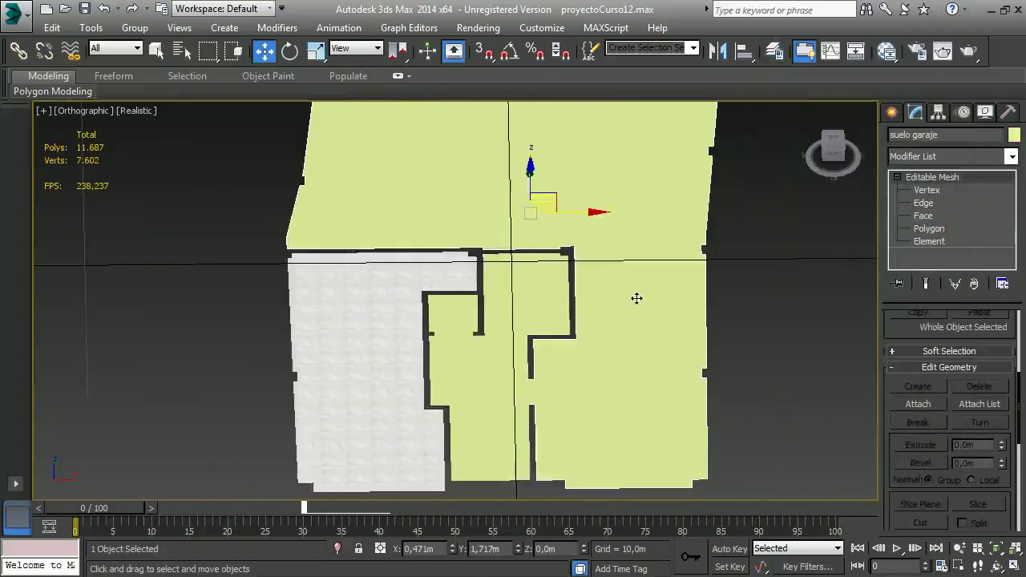
mouse_move(833, 152)
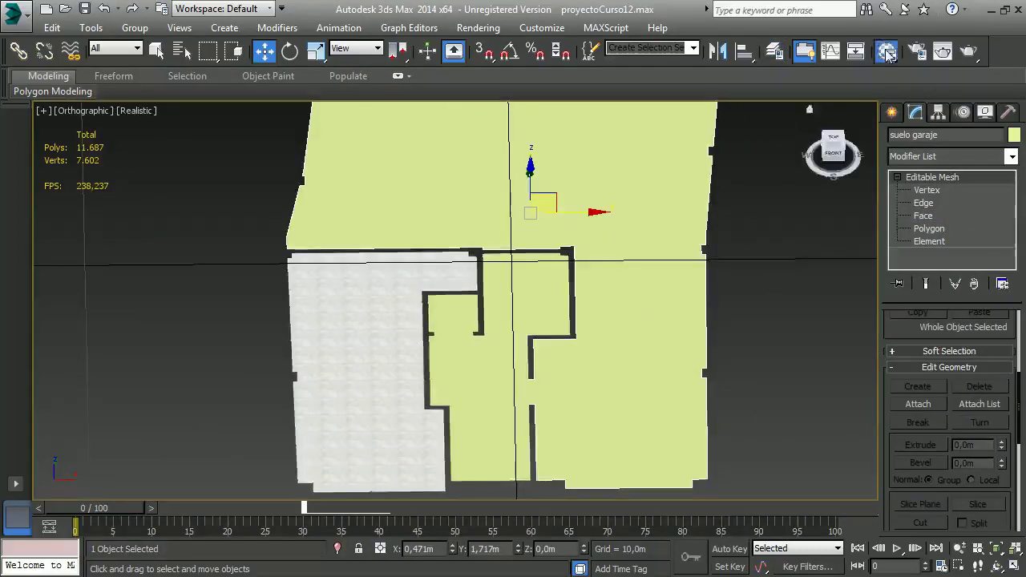
Drag Masonry.Stone.Marble.Square.Stacked.Polished.White.fine.png from Mats onto the middle rooms' floor.
left_click(888, 52)
left_click(720, 84)
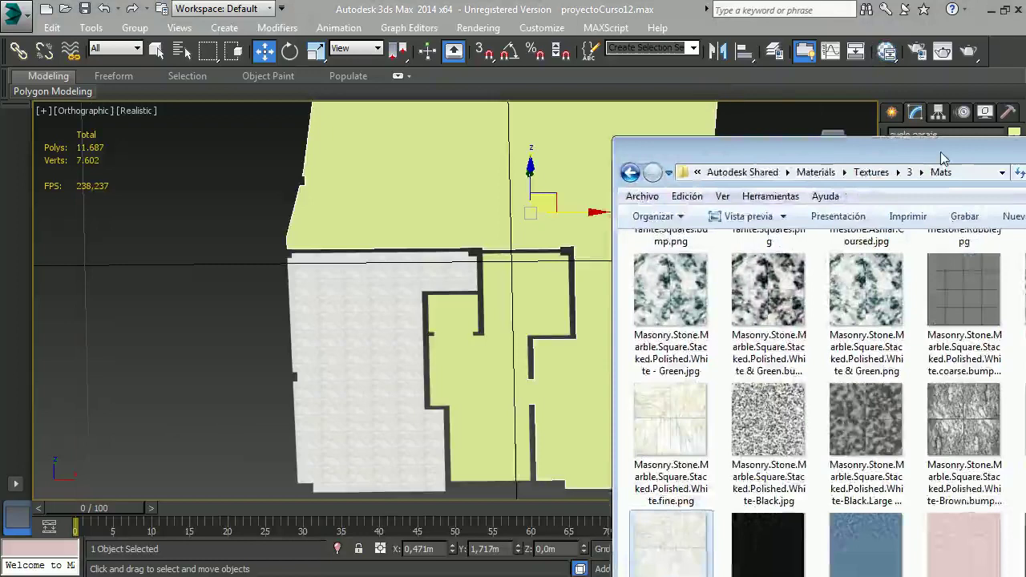
mouse_move(949, 148)
left_mouse_down()
mouse_move(736, 116)
mouse_move(920, 131)
left_mouse_up()
left_click_drag(641, 376, 482, 357)
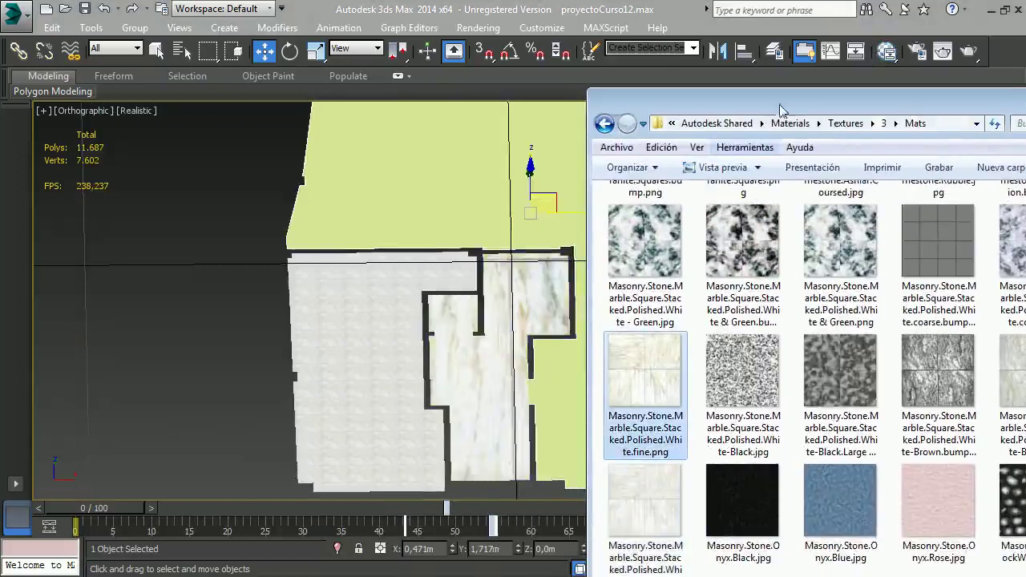
left_click_drag(725, 101, 479, 98)
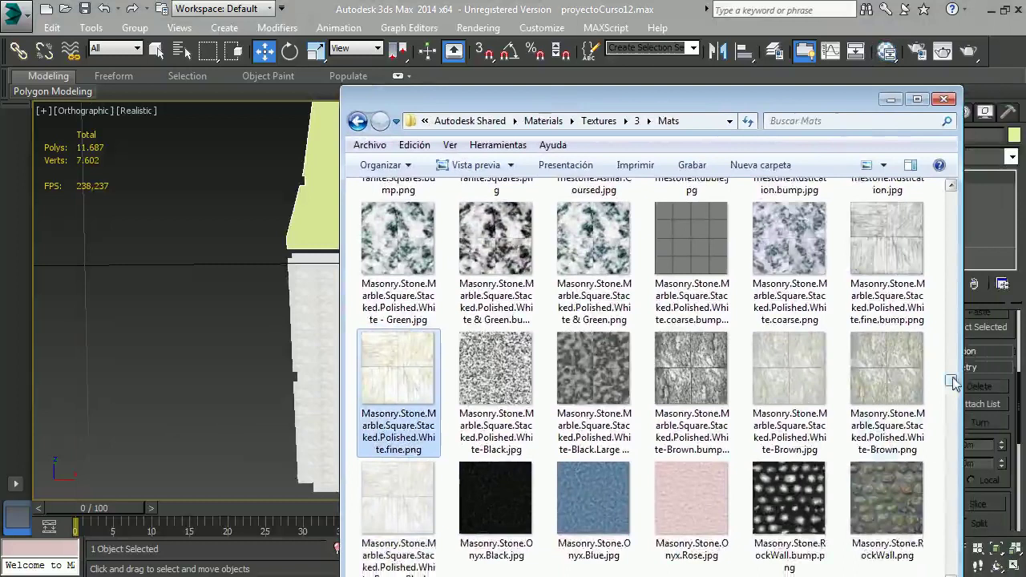
mouse_move(951, 381)
left_mouse_down()
mouse_move(962, 336)
mouse_move(924, 317)
left_mouse_up()
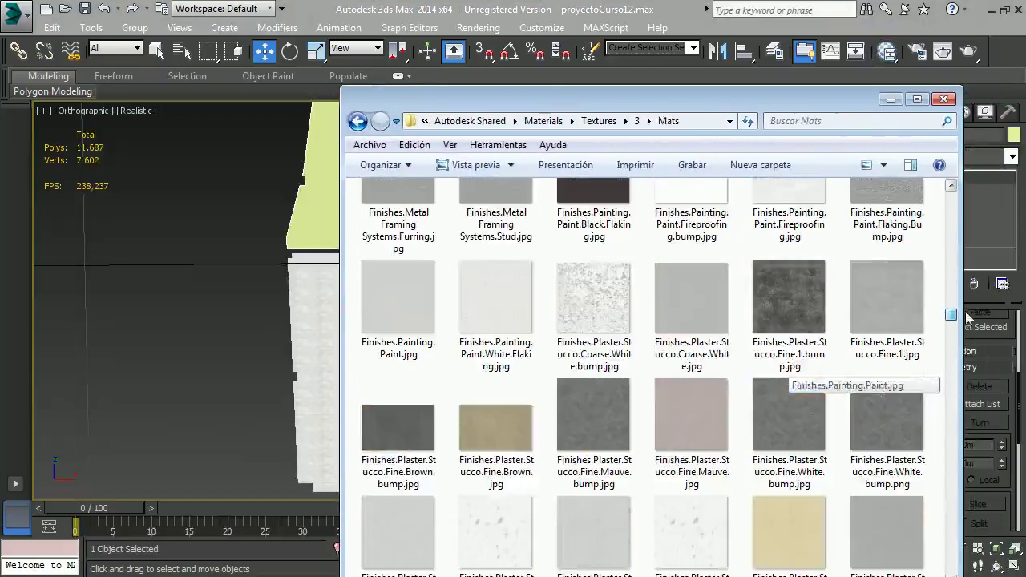
Drag Finishes.Plaster.Stucco.Fine.1.jpg onto the garage floor, then close the texture folder window.
left_click(924, 318)
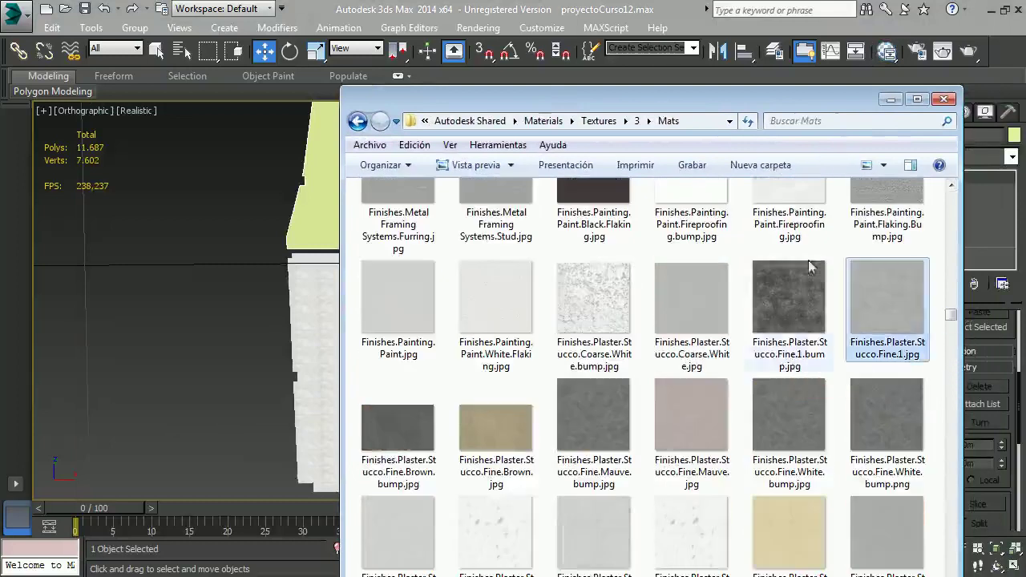
left_click_drag(744, 107, 264, 127)
left_click_drag(409, 321, 627, 415)
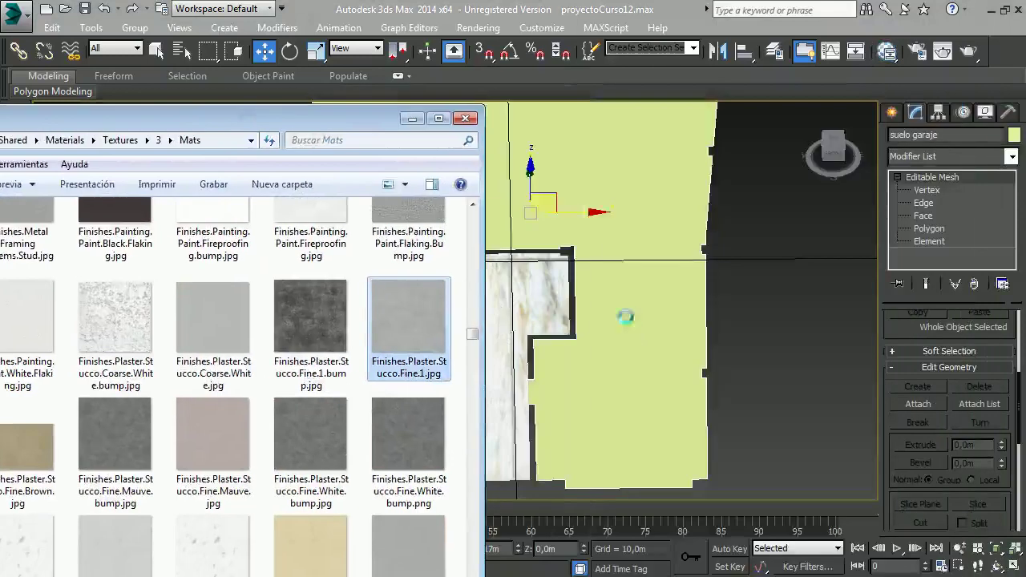
left_click(465, 118)
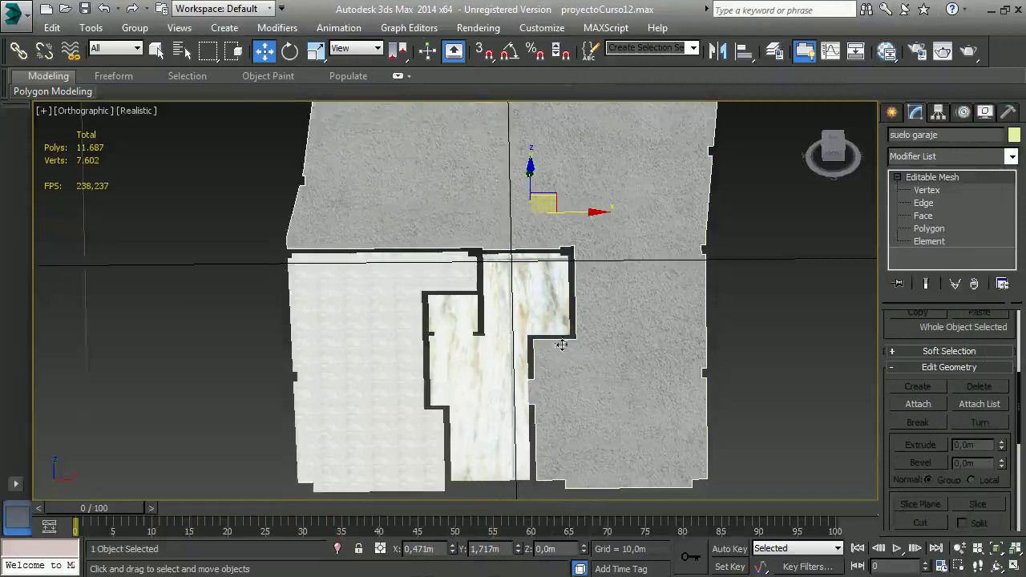
middle_click_drag(561, 345, 571, 305)
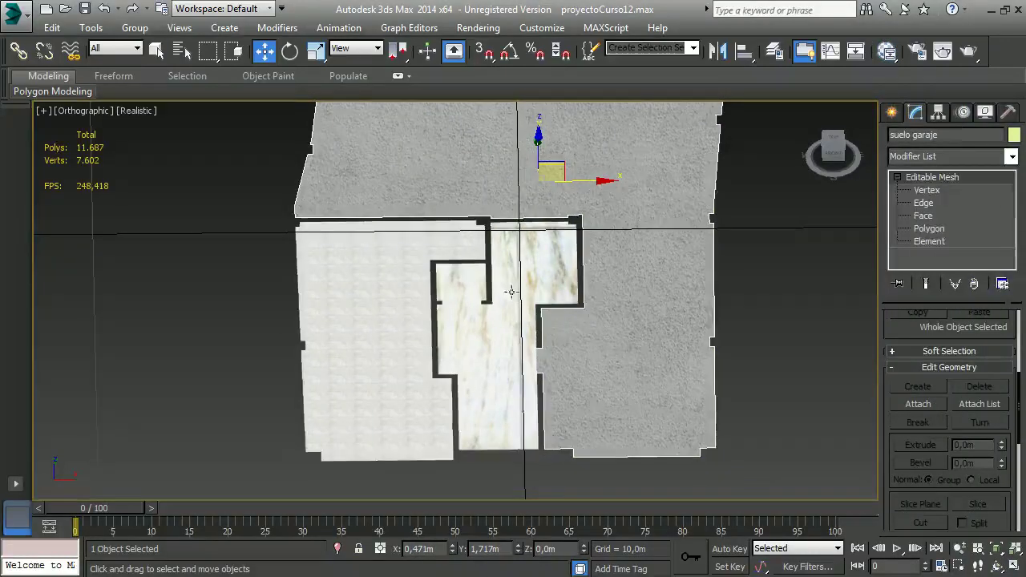
left_click(510, 292)
Add a UVW Map of 0,6m length by 0,6m width to the suelo rellano landing floor.
left_click(1012, 156)
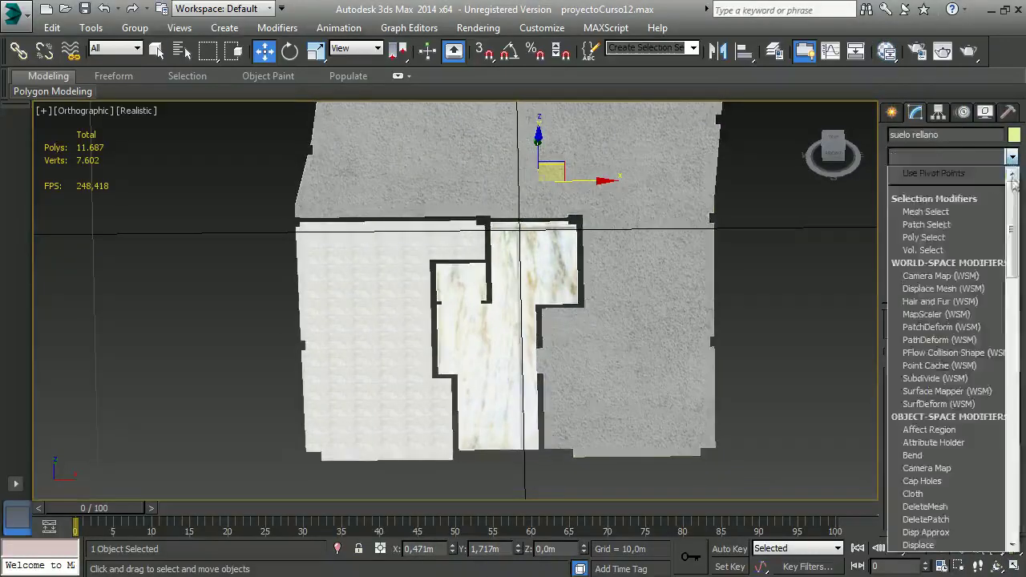
left_click_drag(1012, 188, 1012, 461)
left_click(959, 430)
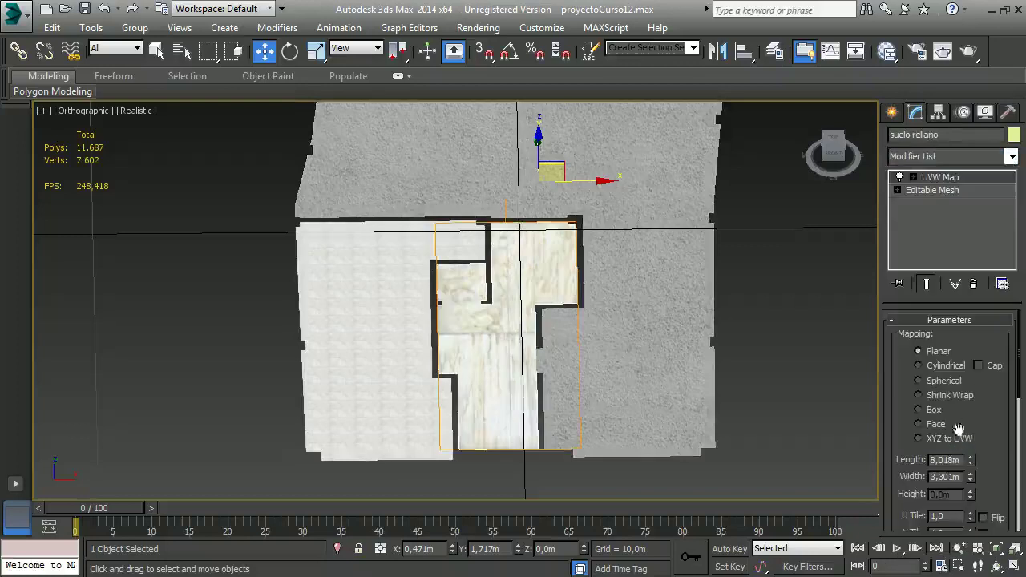
double_click(945, 459)
type("0,6")
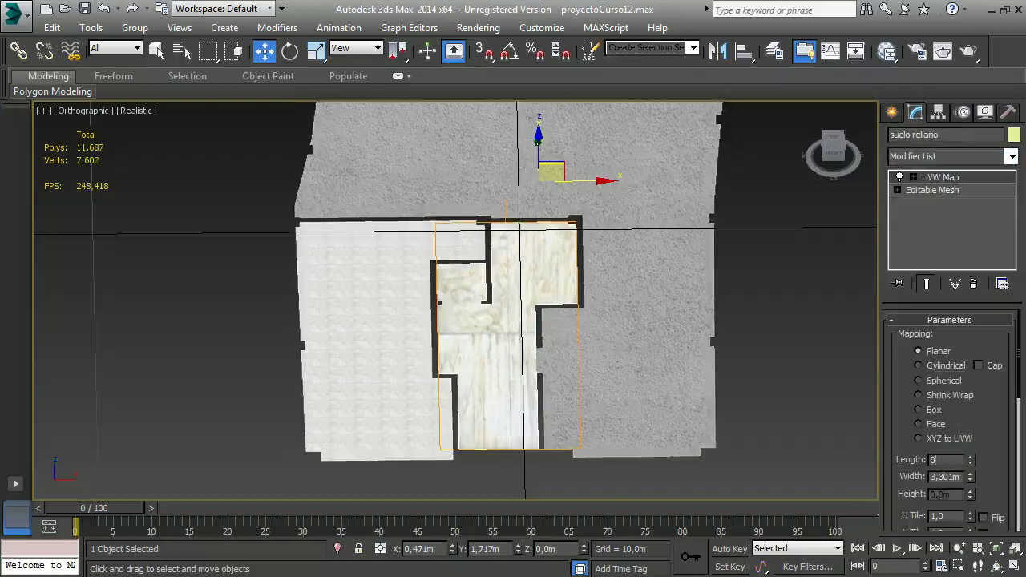
key("Tab")
type("0,6")
key("Return")
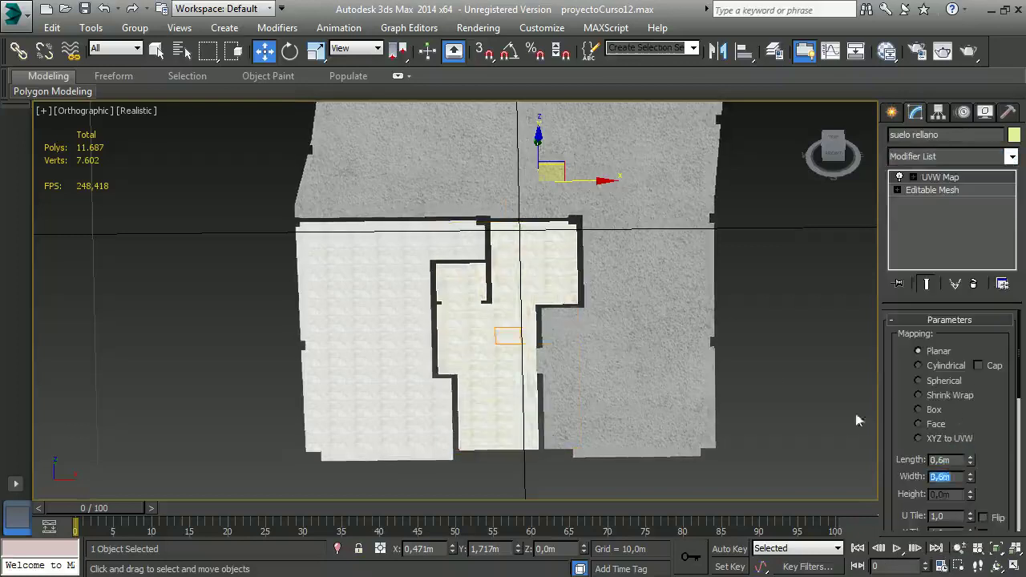
left_click(667, 312)
left_click(1012, 157)
Add a UVW Map to the garage floor with 1 m length and 1 m width.
scroll(946, 361, "down", 10)
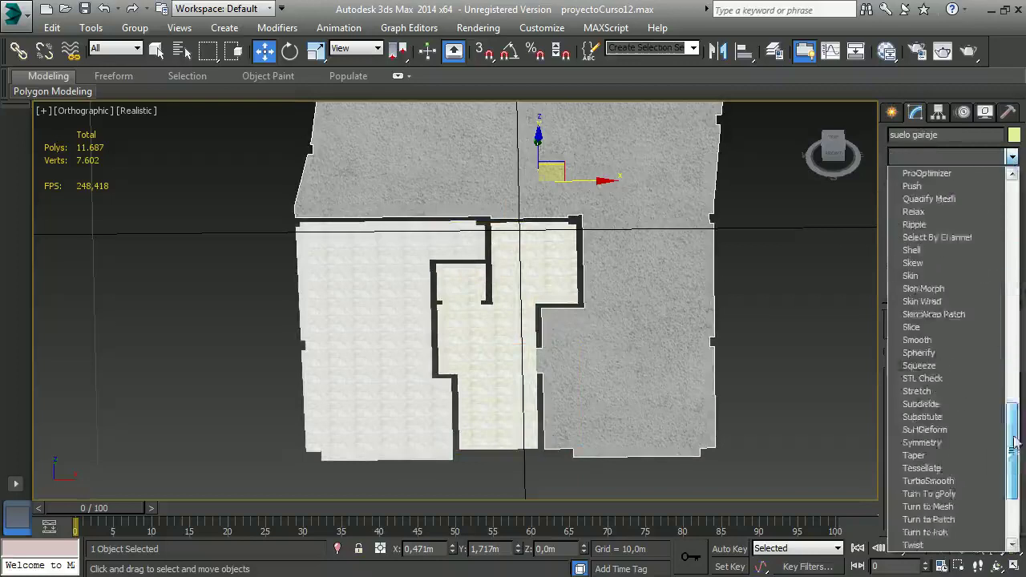
scroll(946, 361, "down", 5)
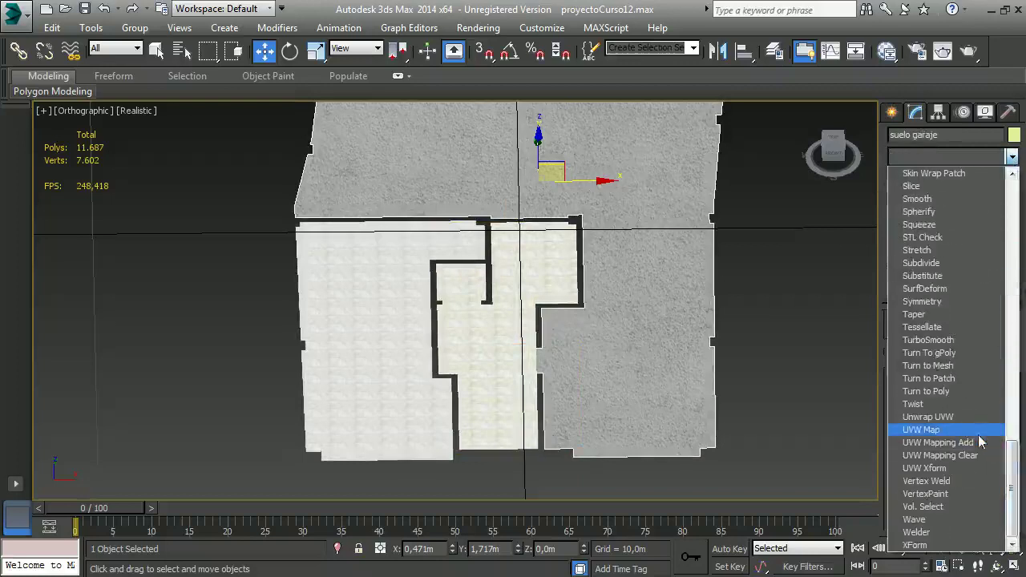
left_click(926, 429)
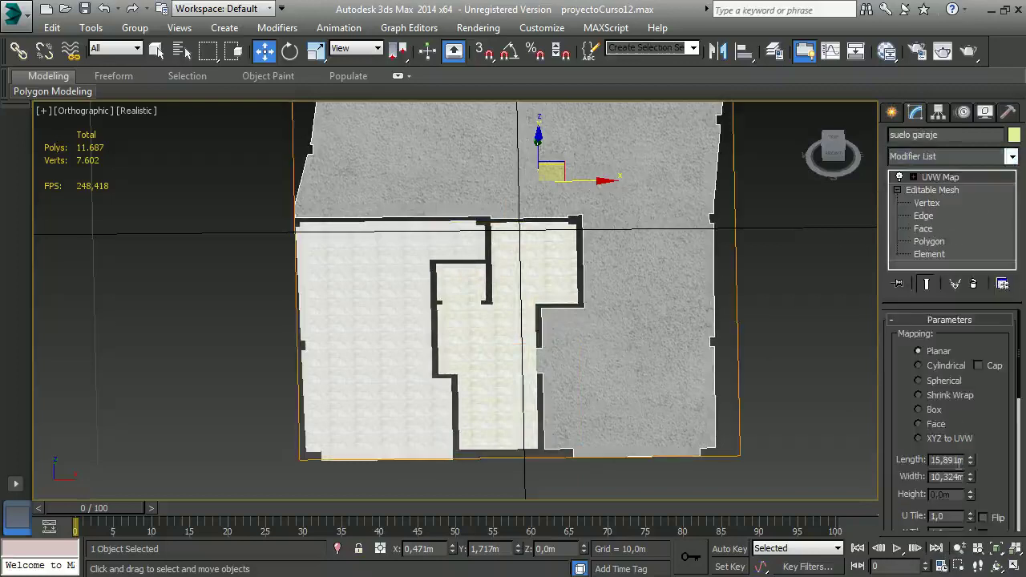
type("1")
key("Tab")
type("1")
key("Return")
Pan, zoom and orbit around the deselected floors to check the new 1 m tiling.
middle_click_drag(542, 174, 523, 217)
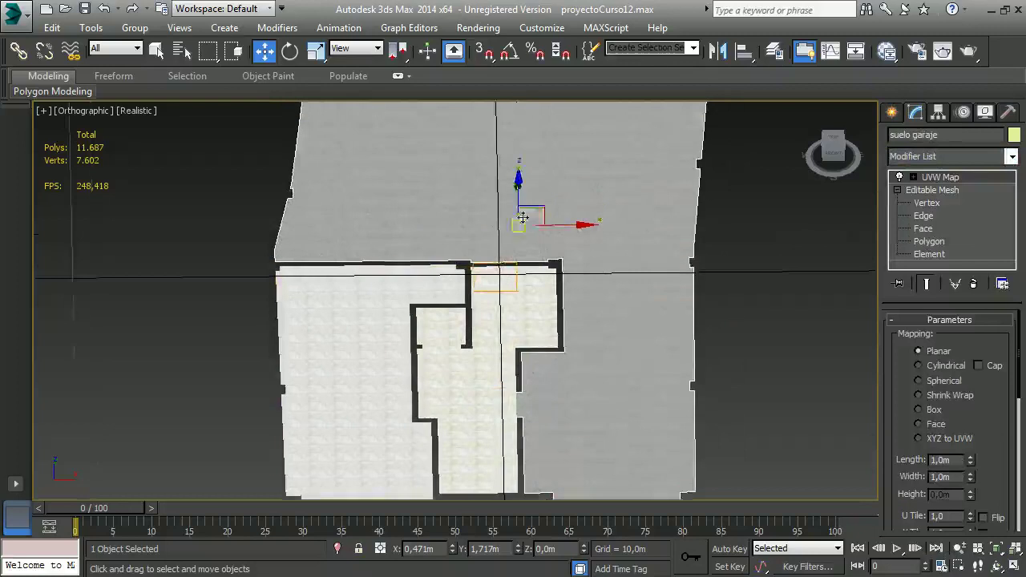
scroll(495, 332, "up", 5)
scroll(519, 344, "up", 1)
scroll(522, 344, "up", 3)
scroll(521, 344, "down", 3)
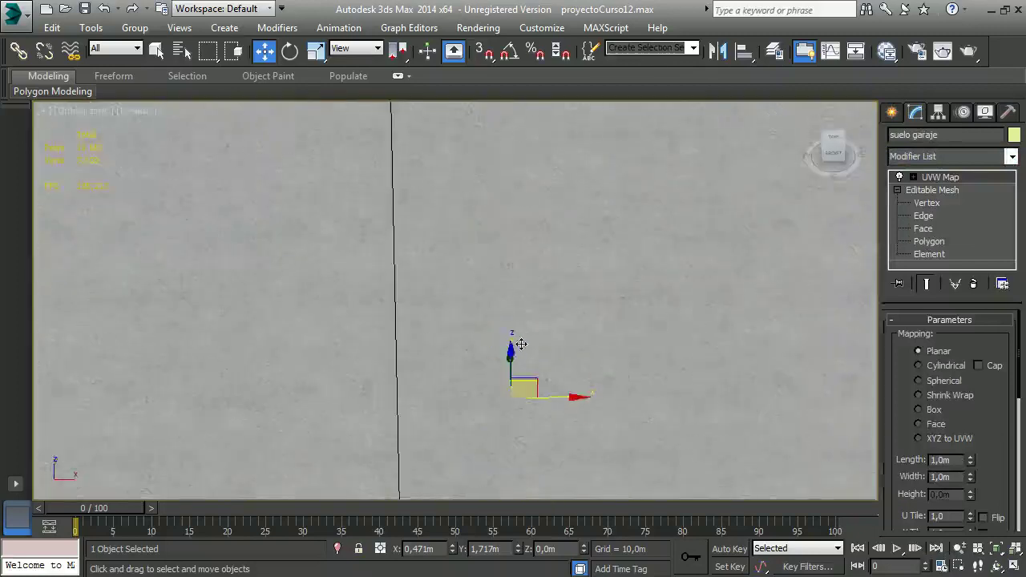
scroll(639, 312, "down", 1)
scroll(601, 284, "down", 5)
middle_click_drag(601, 284, 332, 165)
scroll(409, 296, "up", 2)
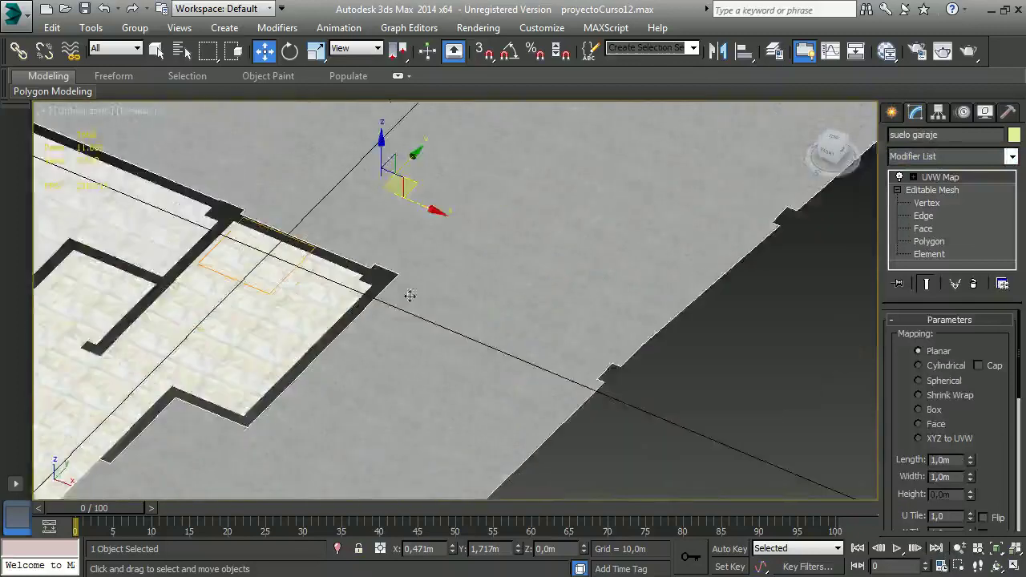
scroll(410, 296, "down", 1)
middle_click_drag(410, 296, 623, 265)
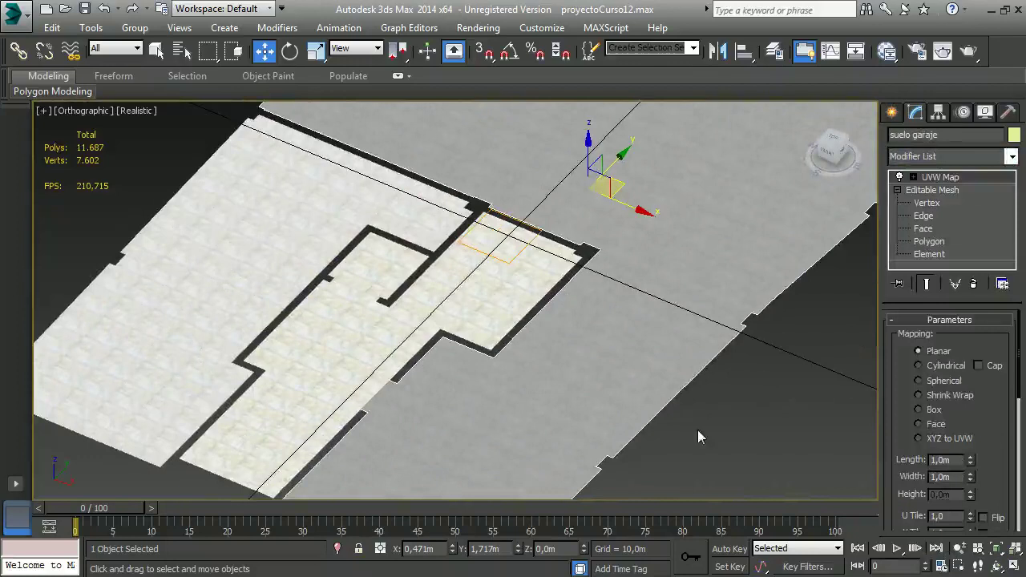
middle_click_drag(697, 364, 712, 394)
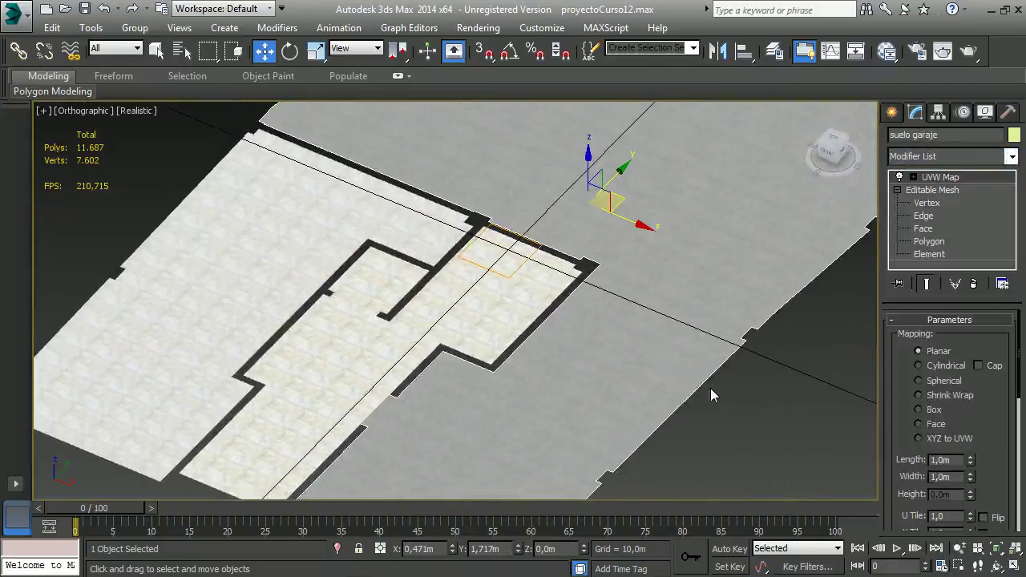
left_click(776, 405)
middle_click_drag(776, 404, 753, 387)
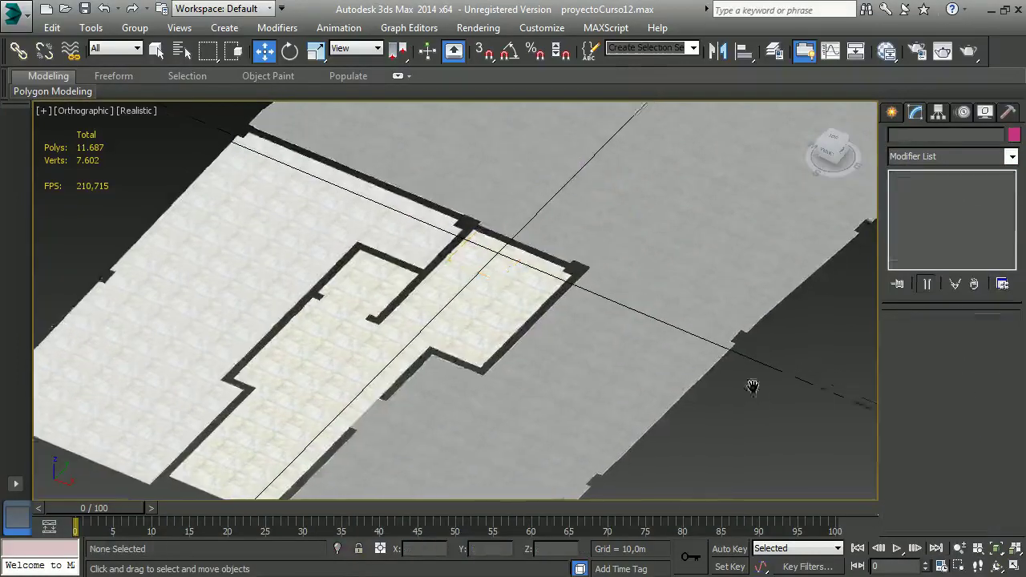
scroll(693, 430, "down", 2)
middle_click_drag(692, 430, 669, 364)
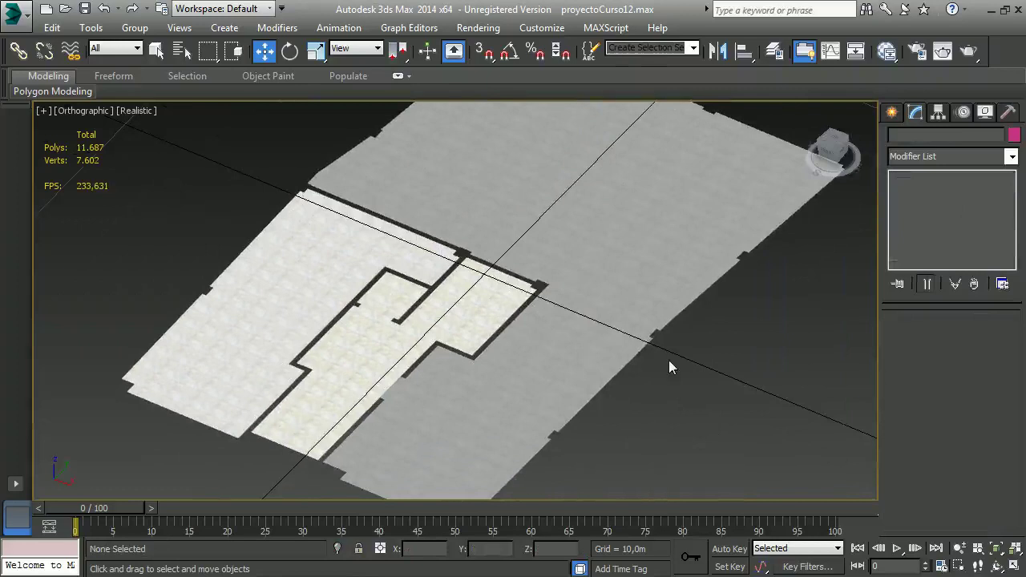
Open Manage Layers and a Windows Explorer window for the Mats texture folder.
left_click(775, 50)
key("super+e")
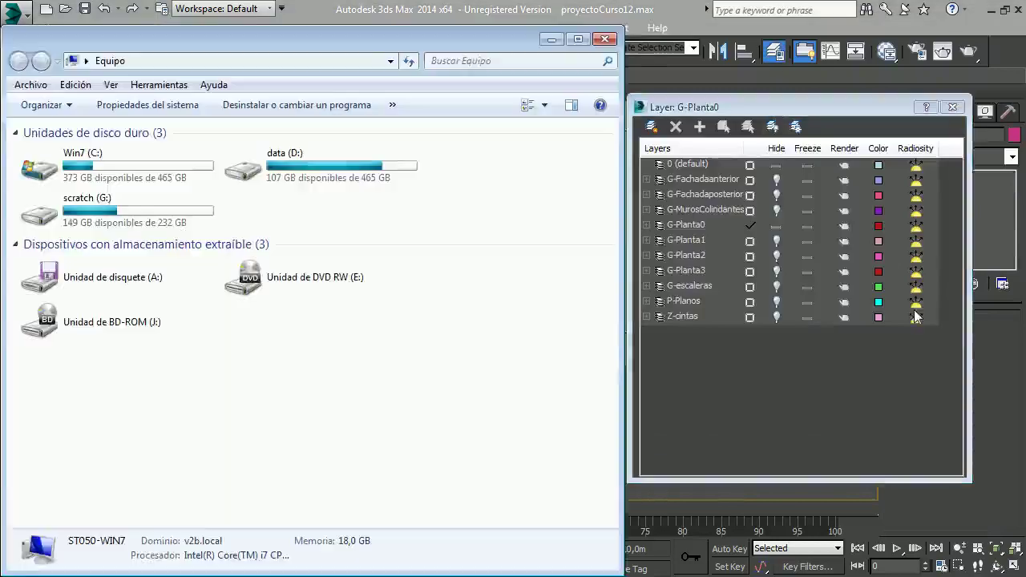
left_click(554, 40)
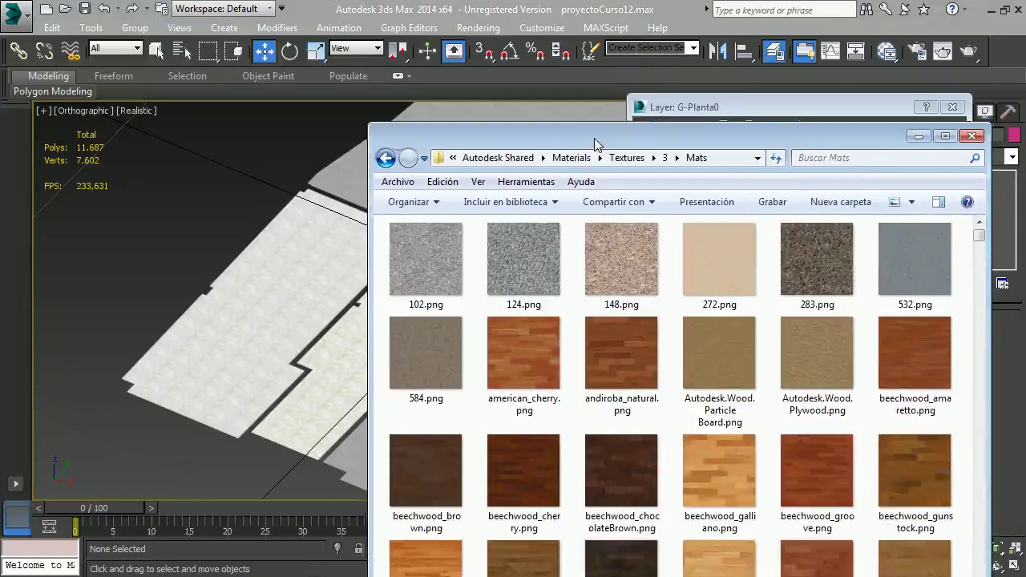
Expand G-Planta0 in the layer manager and unhide the paredes walls object.
left_click_drag(594, 138, 326, 154)
left_click(880, 114)
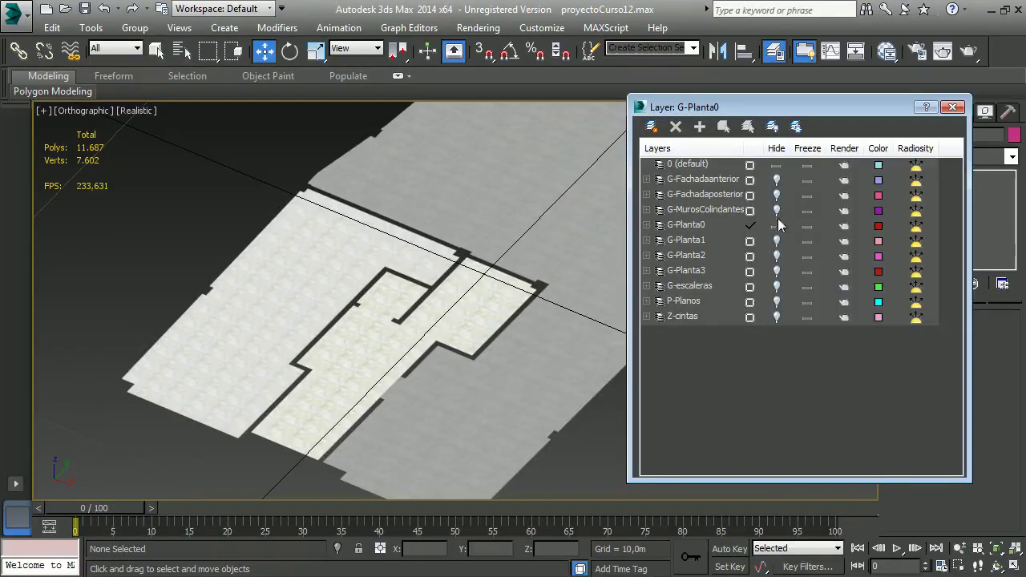
left_click(646, 226)
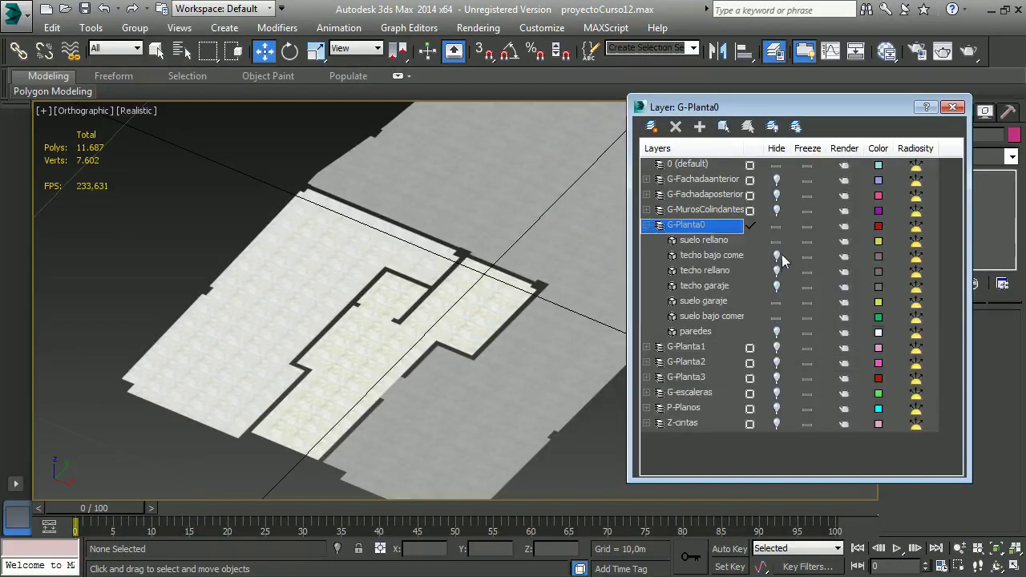
left_click(776, 331)
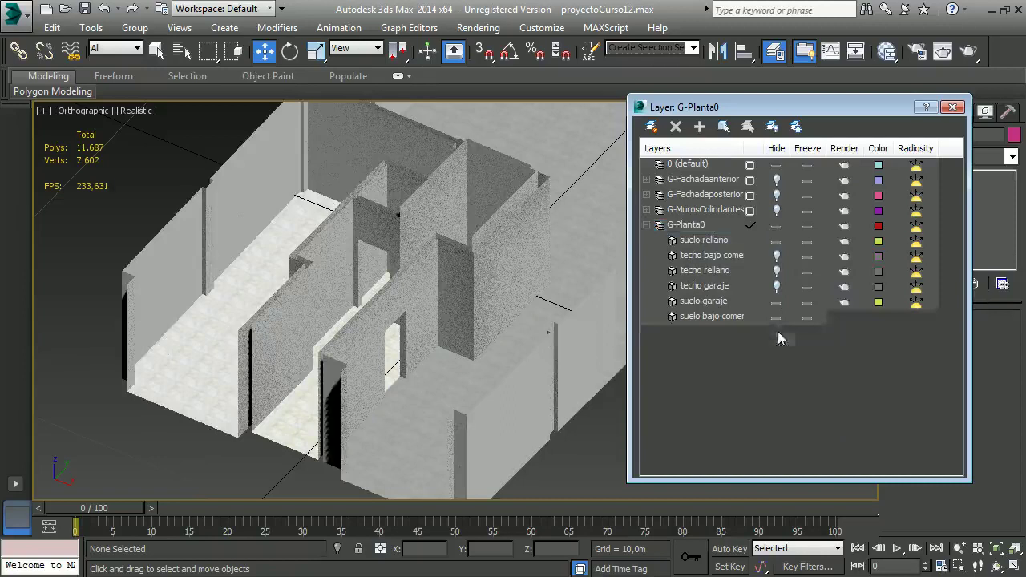
left_click_drag(738, 112, 1025, 154)
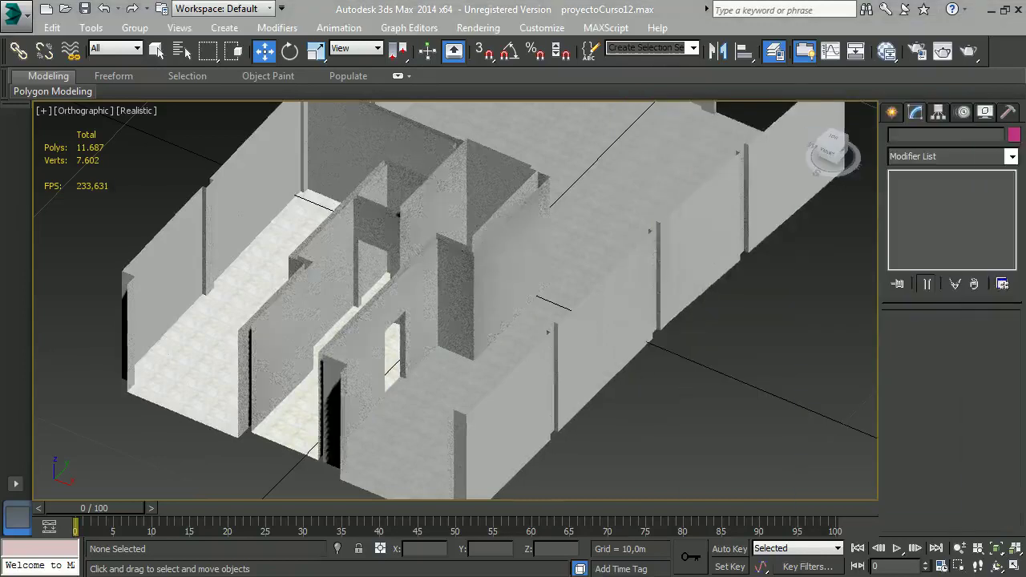
Drag Concrete.Cast-In-Place.Flat.Polished.Grey.jpg from the Mats folder onto the paredes walls.
key("alt+Tab")
mouse_move(596, 164)
left_mouse_down()
mouse_move(734, 110)
mouse_move(756, 70)
left_mouse_up()
left_click_drag(858, 150, 860, 166)
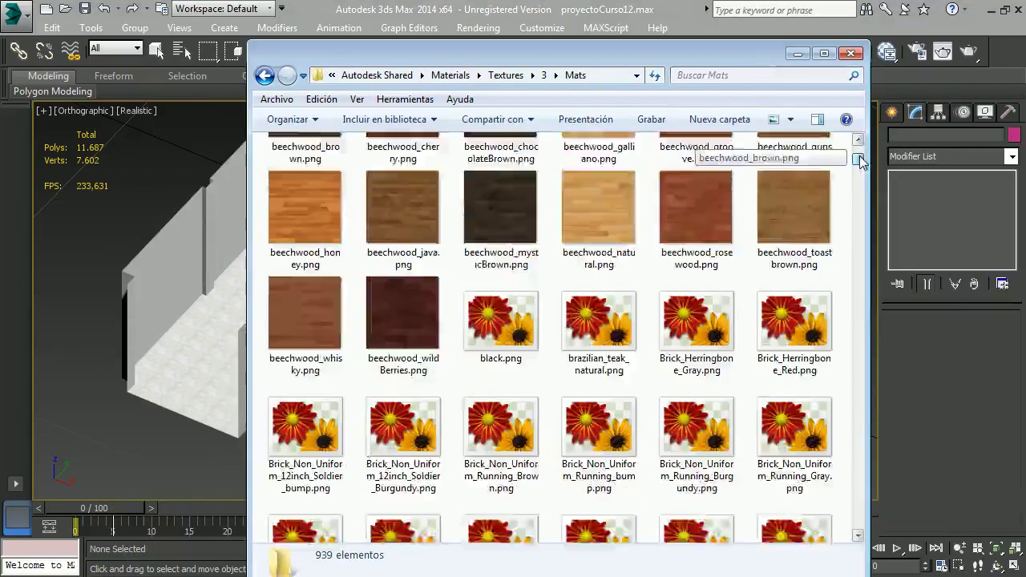
scroll(652, 375, "down", 5)
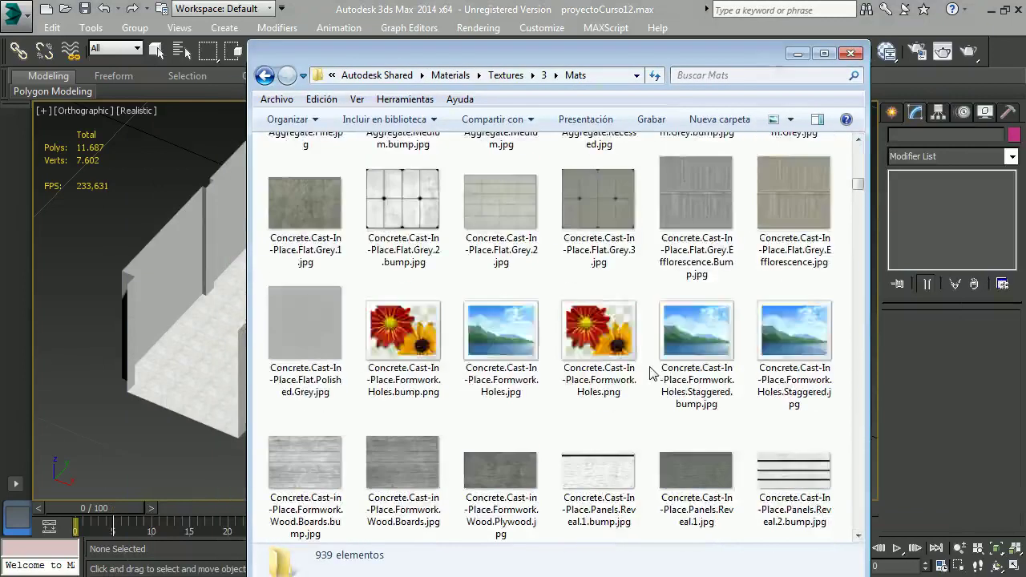
scroll(652, 376, "down", 3)
scroll(652, 375, "up", 3)
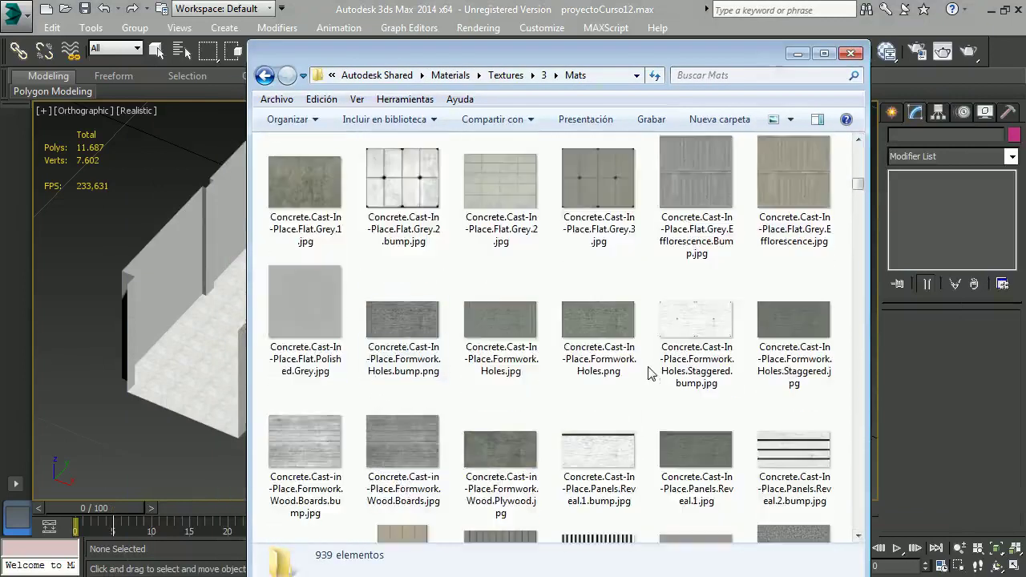
left_click(315, 312)
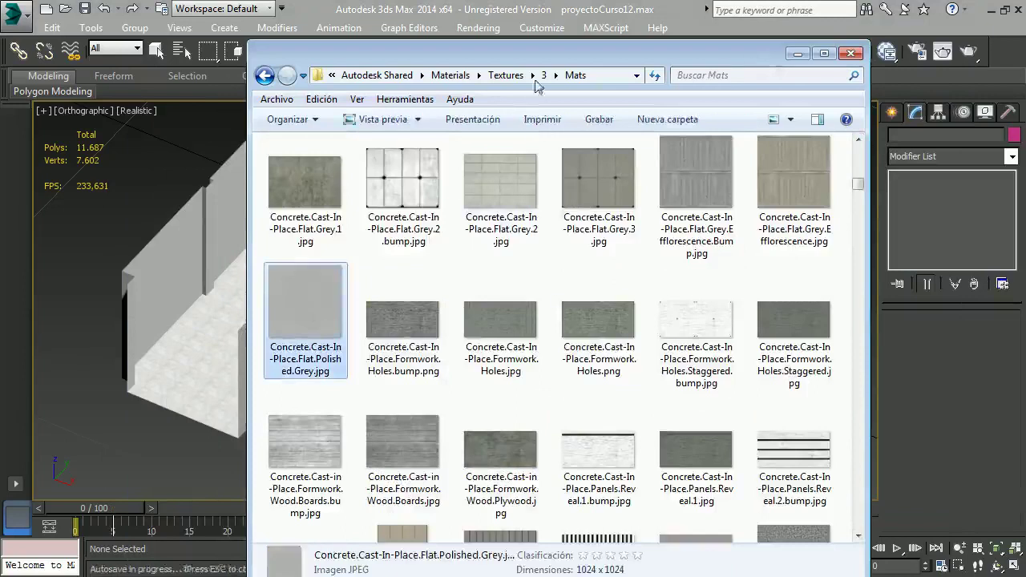
left_click_drag(538, 57, 889, 63)
left_click_drag(661, 311, 571, 367)
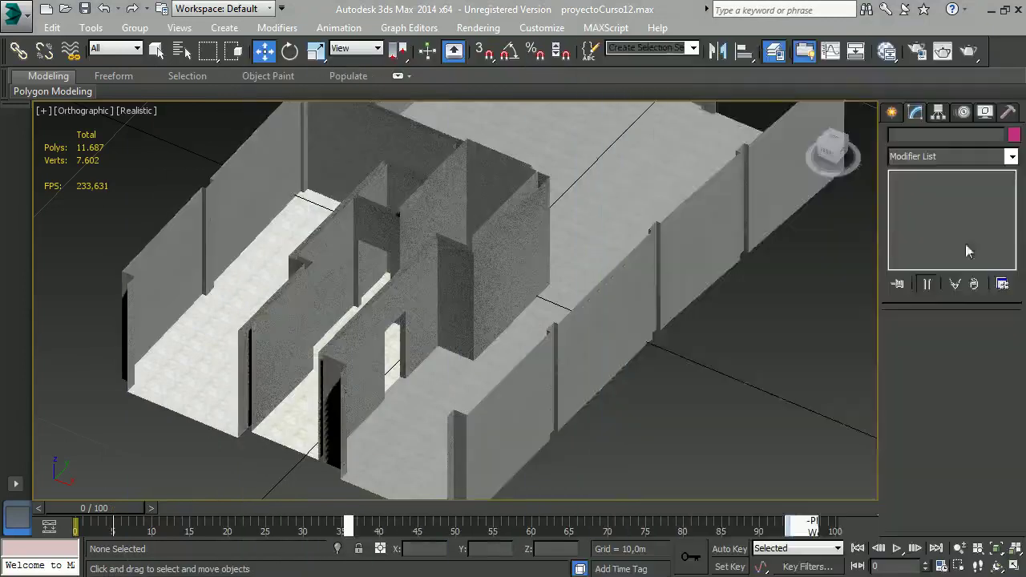
middle_click_drag(702, 277, 648, 364)
left_click(731, 278)
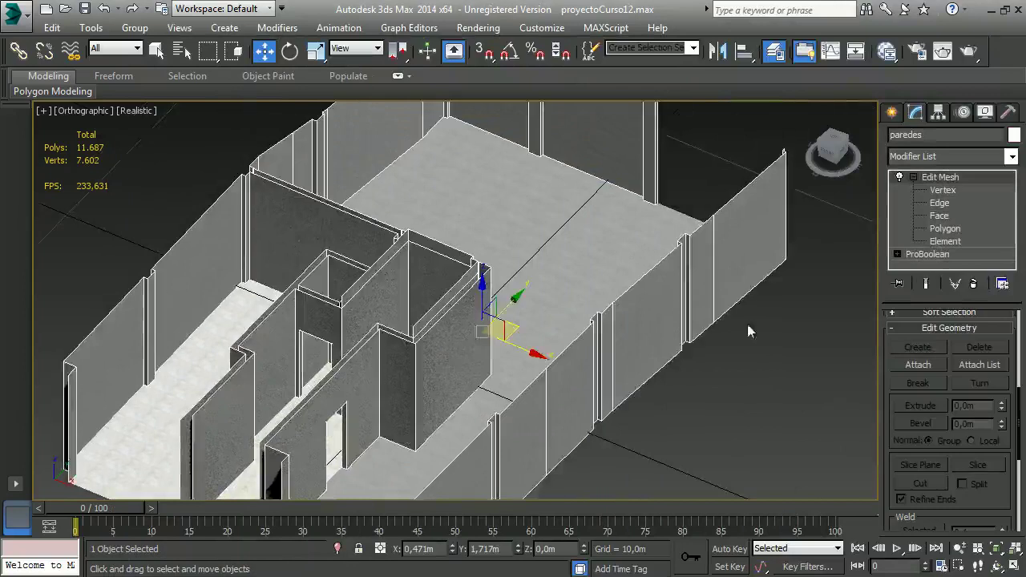
Give paredes a Box UVW Map with length, width and height of 1,0m.
middle_click_drag(738, 328, 692, 349)
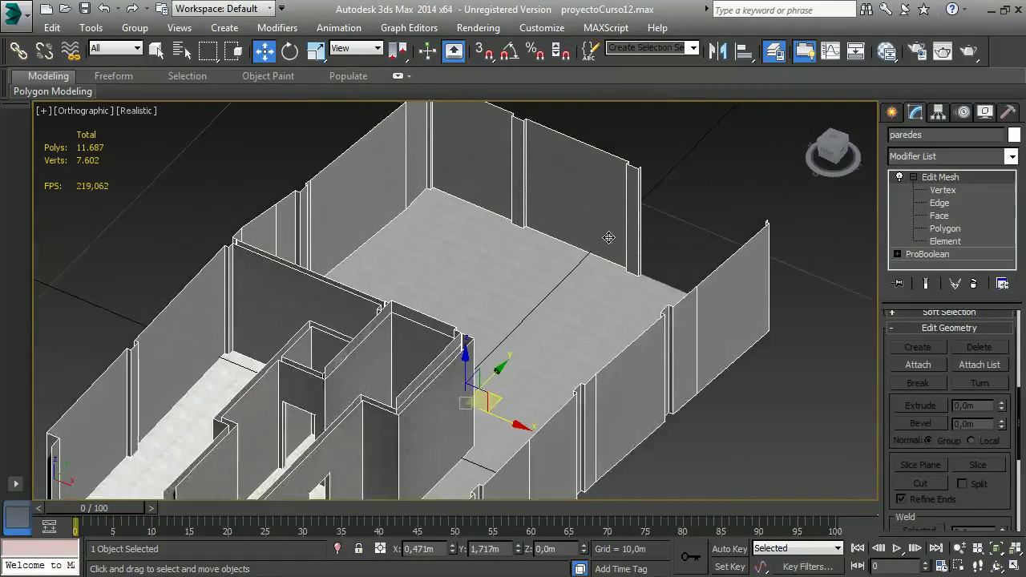
left_click(1012, 156)
scroll(946, 361, "down", 15)
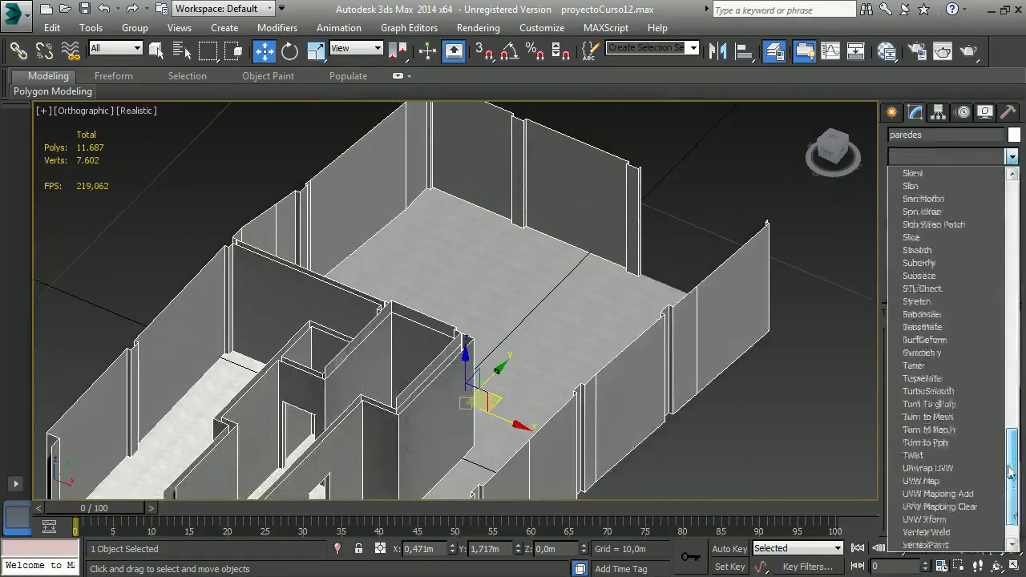
left_click(930, 433)
mouse_move(696, 300)
middle_mouse_down("alt")
mouse_move(678, 342)
mouse_move(972, 421)
middle_mouse_up("alt")
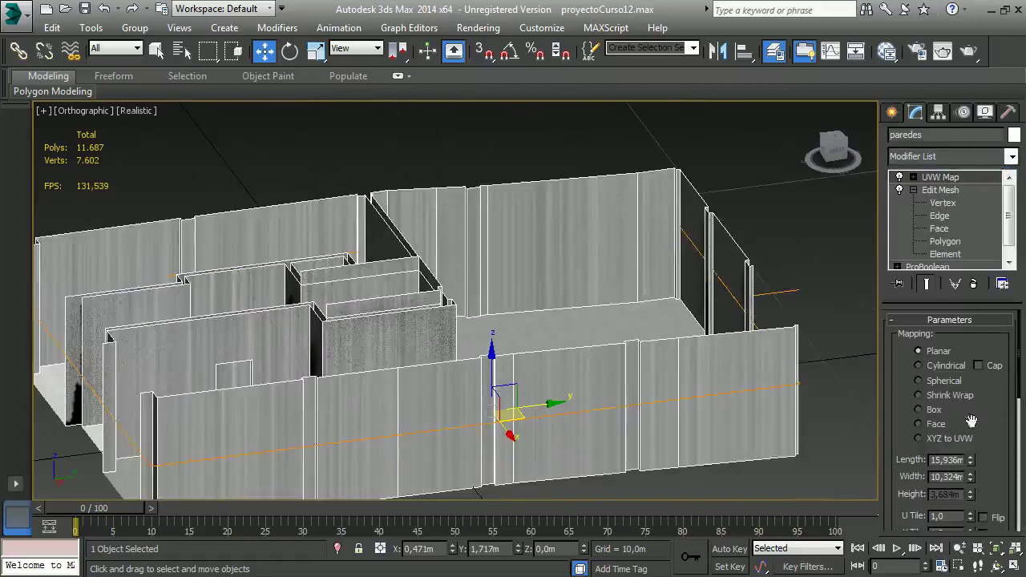
left_click(919, 410)
left_click_drag(989, 419, 995, 348)
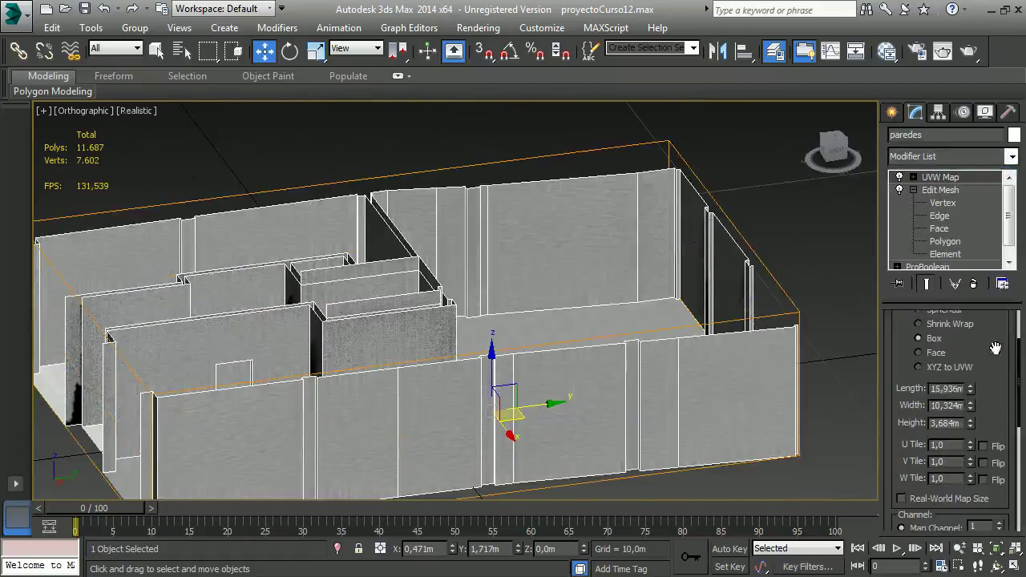
double_click(948, 389)
type("1")
key("Tab")
type("1")
key("Tab")
type("1")
middle_click_drag(632, 353, 655, 305, "alt")
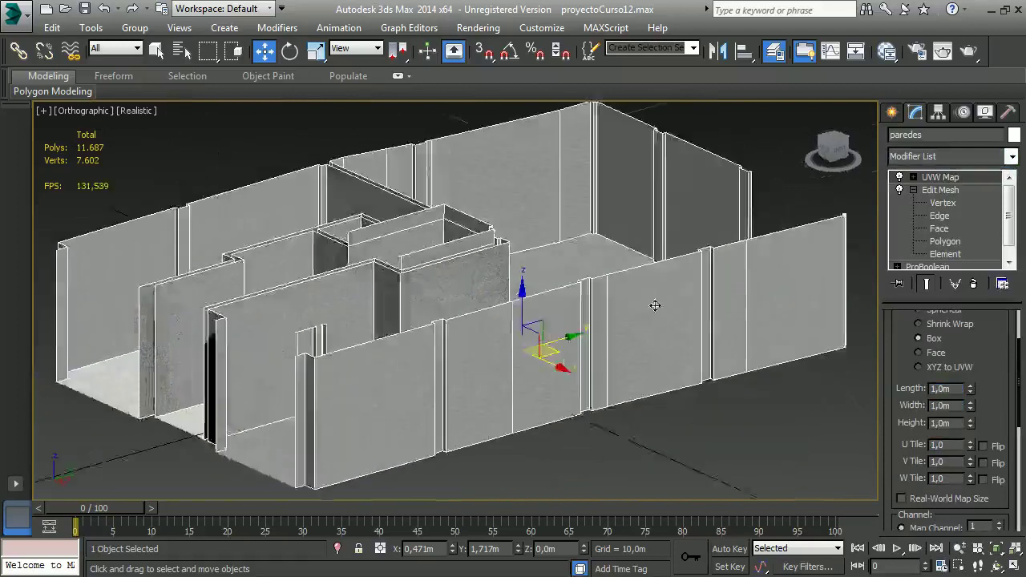
scroll(594, 273, "up", 5)
scroll(433, 332, "up", 3)
scroll(471, 315, "up", 2)
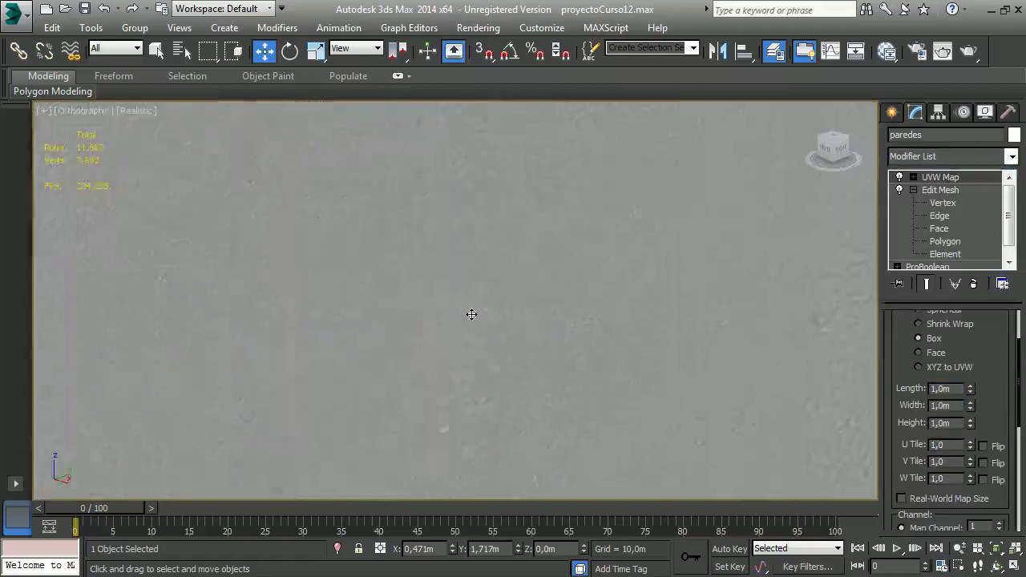
scroll(472, 314, "down", 1)
scroll(513, 332, "down", 1)
scroll(473, 343, "down", 2)
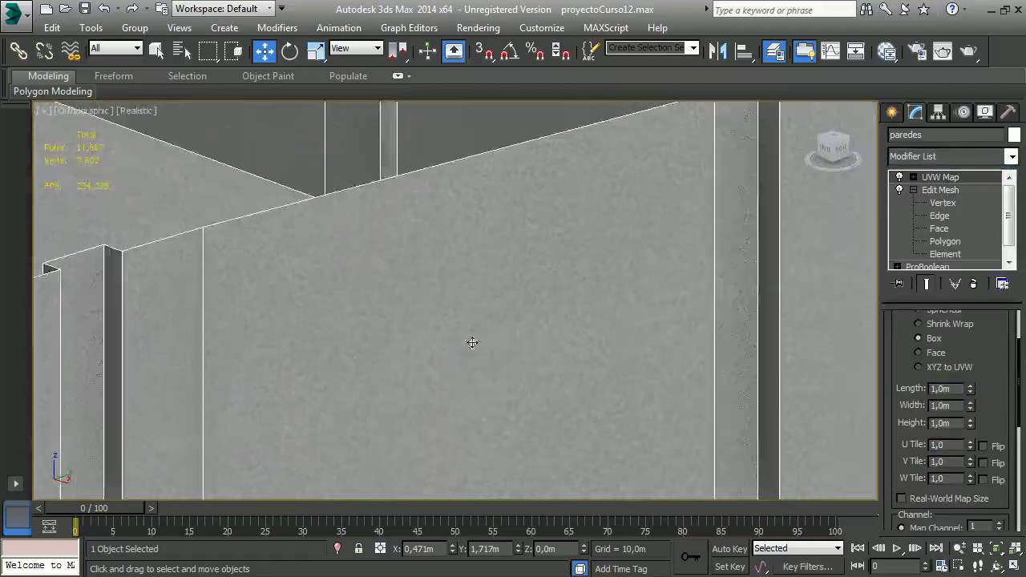
mouse_move(472, 343)
middle_mouse_down("alt")
mouse_move(522, 337)
mouse_move(490, 296)
mouse_move(557, 367)
mouse_move(607, 360)
mouse_move(492, 371)
mouse_move(500, 330)
mouse_move(612, 348)
mouse_move(577, 355)
middle_mouse_up("alt")
mouse_move(415, 341)
middle_mouse_down("alt")
mouse_move(609, 297)
mouse_move(550, 362)
mouse_move(477, 384)
middle_mouse_up("alt")
scroll(476, 385, "down", 5)
scroll(502, 305, "up", 2)
scroll(519, 298, "up", 1)
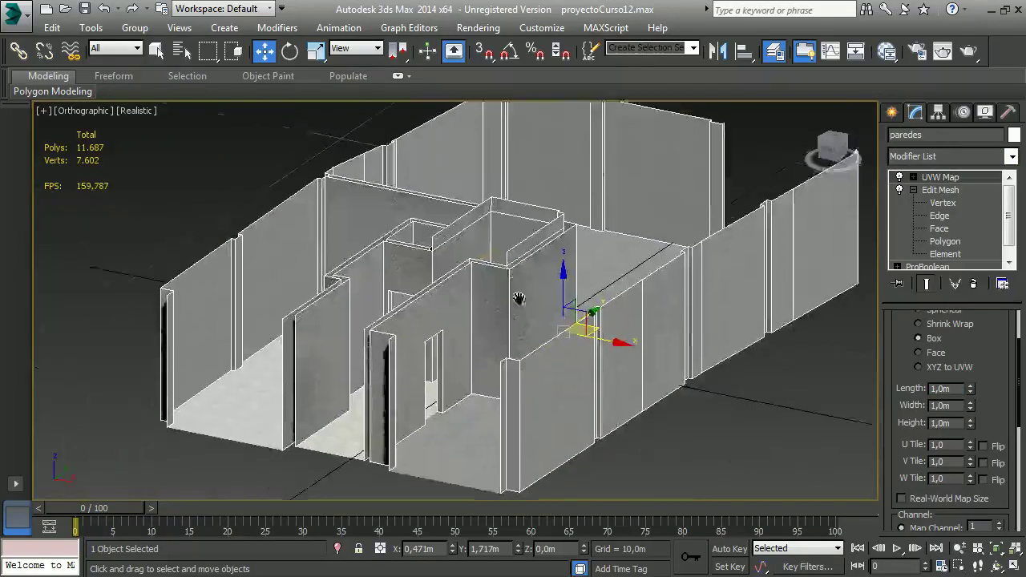
mouse_move(519, 298)
middle_mouse_down("alt")
mouse_move(533, 264)
mouse_move(554, 257)
mouse_move(566, 354)
mouse_move(530, 350)
middle_mouse_up("alt")
left_click(794, 391)
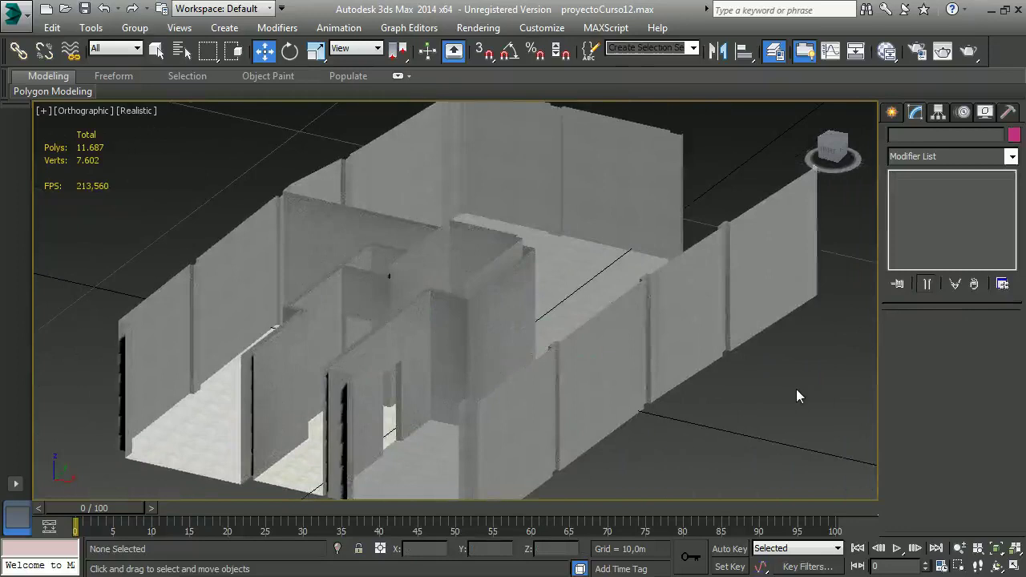
middle_click_drag(798, 391, 785, 379)
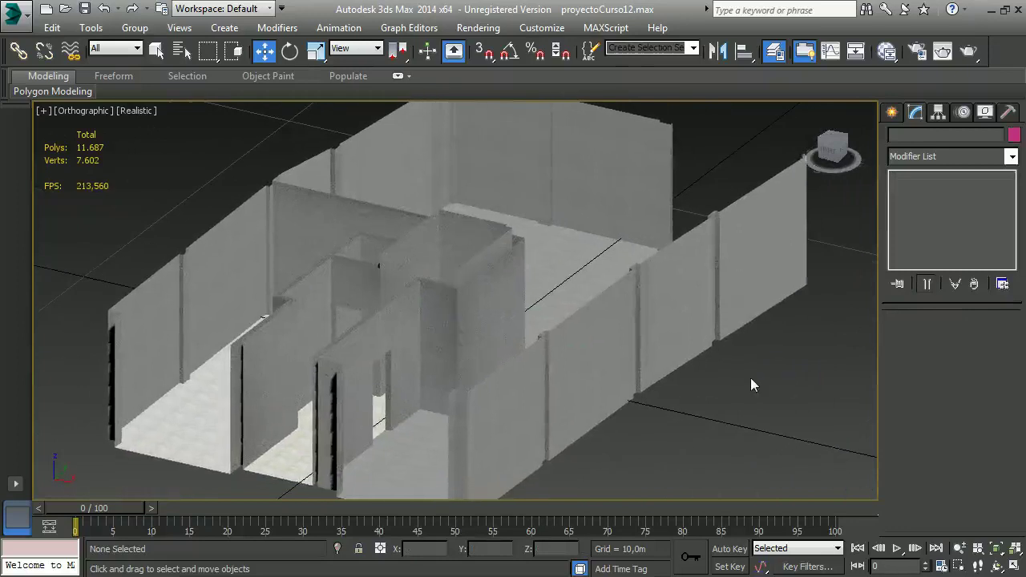